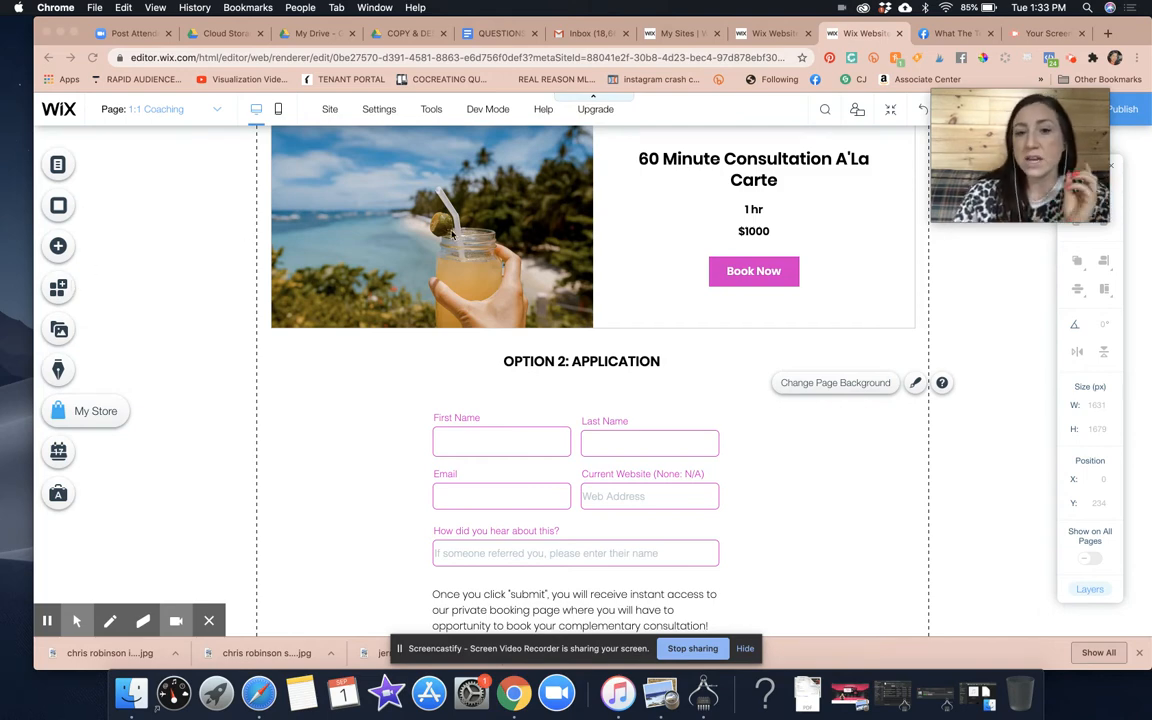
# Step: Open the settings of the application form under Option 2 and rename the form "Sample Application"
pyautogui.click(441, 406)
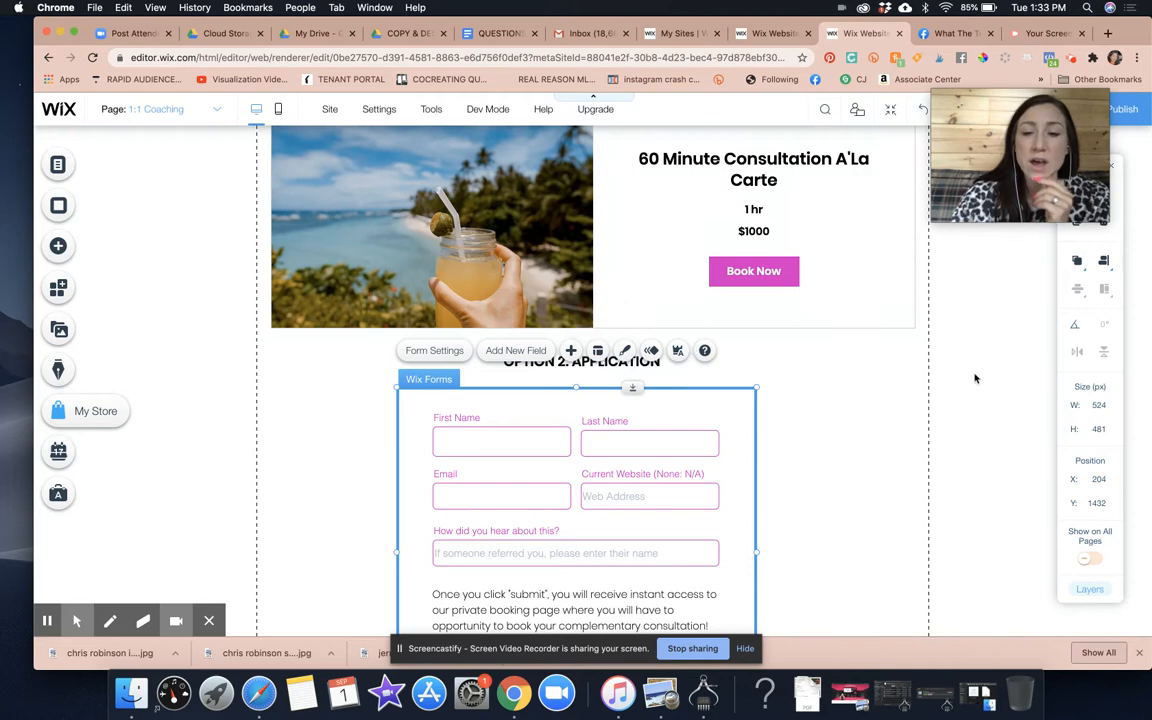
pyautogui.scroll(-2, 975, 377)
pyautogui.scroll(-1, 975, 377)
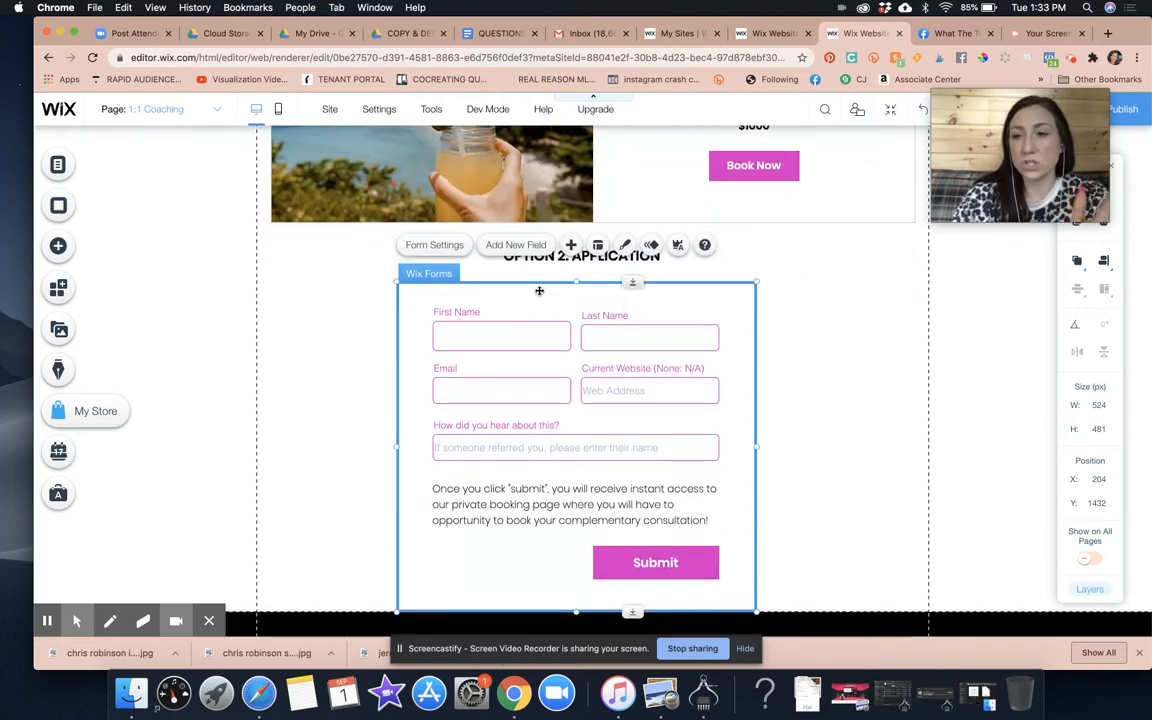
pyautogui.click(440, 245)
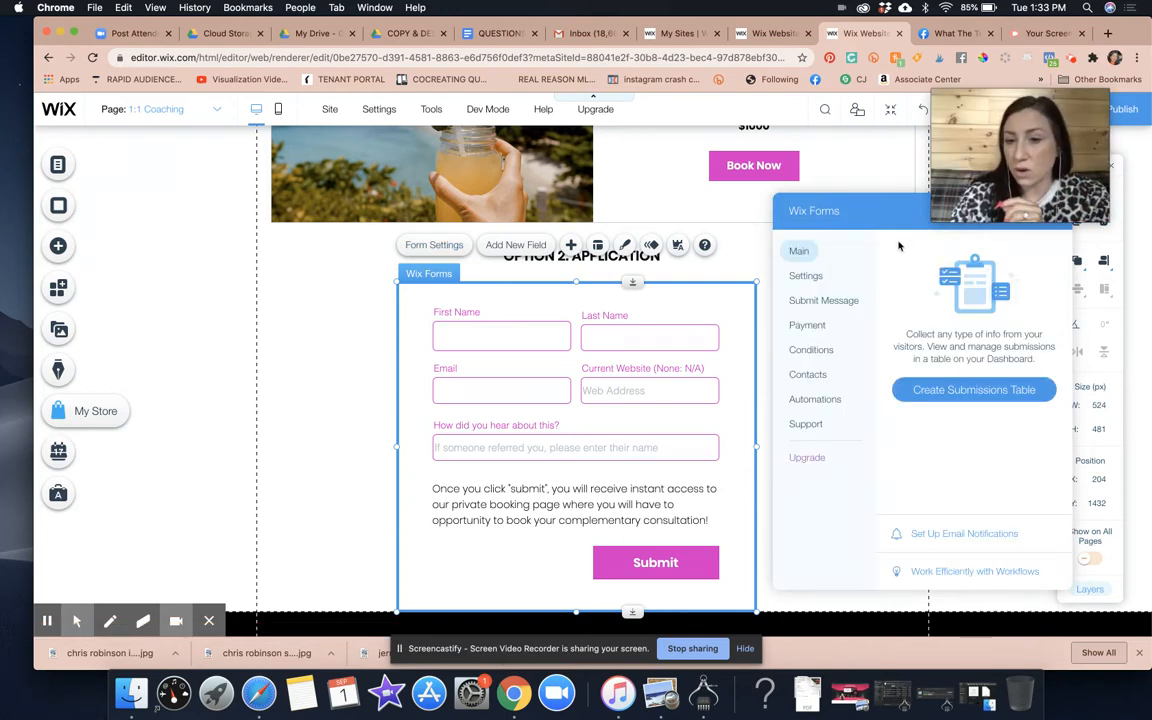
pyautogui.click(800, 277)
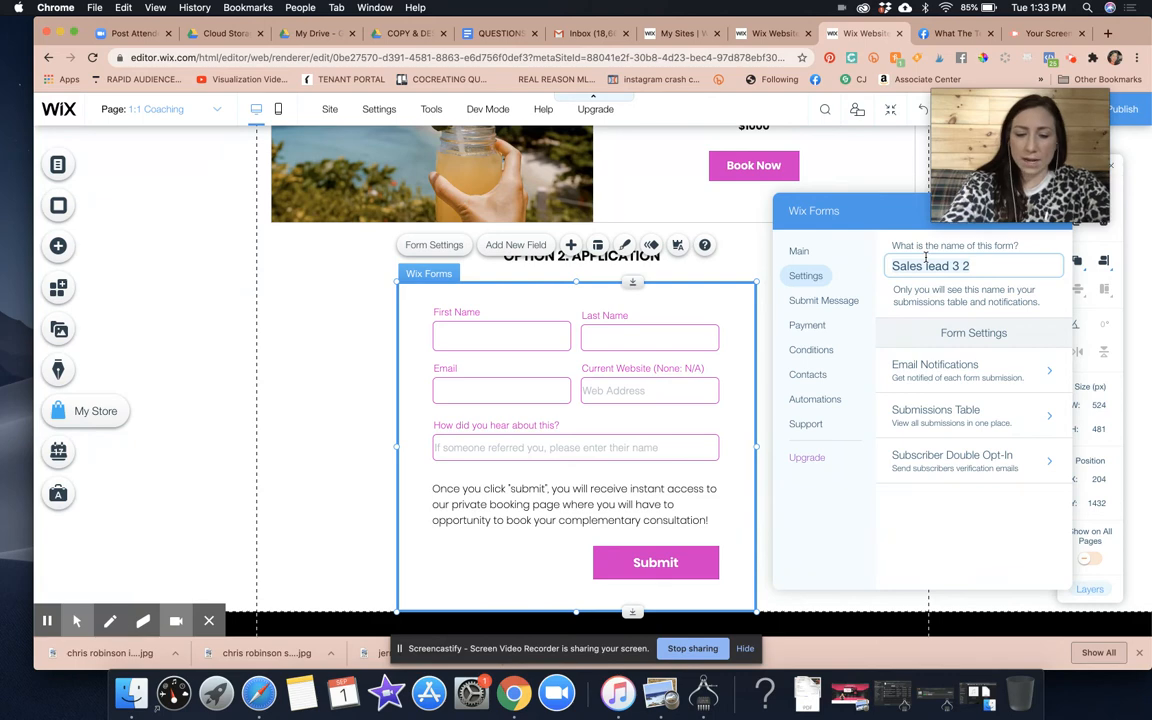
pyautogui.press('BackSpace')
pyautogui.press('BackSpace')
pyautogui.press('BackSpace')
pyautogui.press('BackSpace')
pyautogui.press('BackSpace')
pyautogui.press('BackSpace')
pyautogui.press('BackSpace')
pyautogui.press('BackSpace')
pyautogui.press('BackSpace')
pyautogui.press('BackSpace')
pyautogui.press('BackSpace')
pyautogui.press('BackSpace')
pyautogui.press('BackSpace')
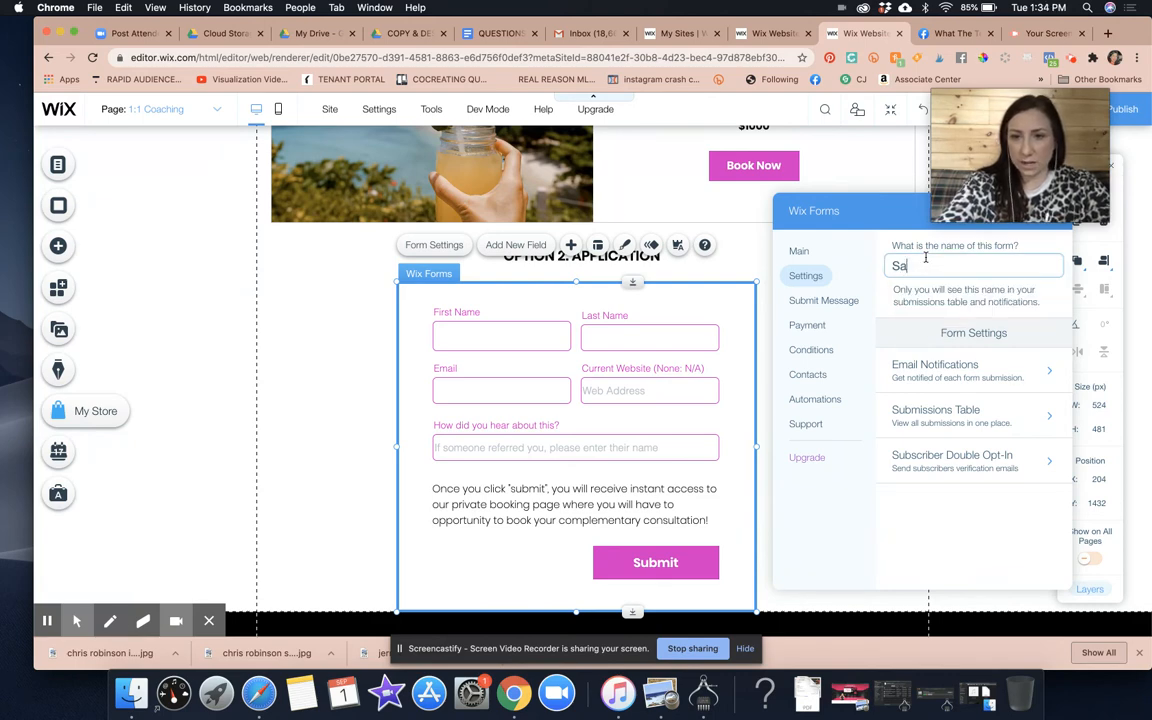
pyautogui.write('ample Application')
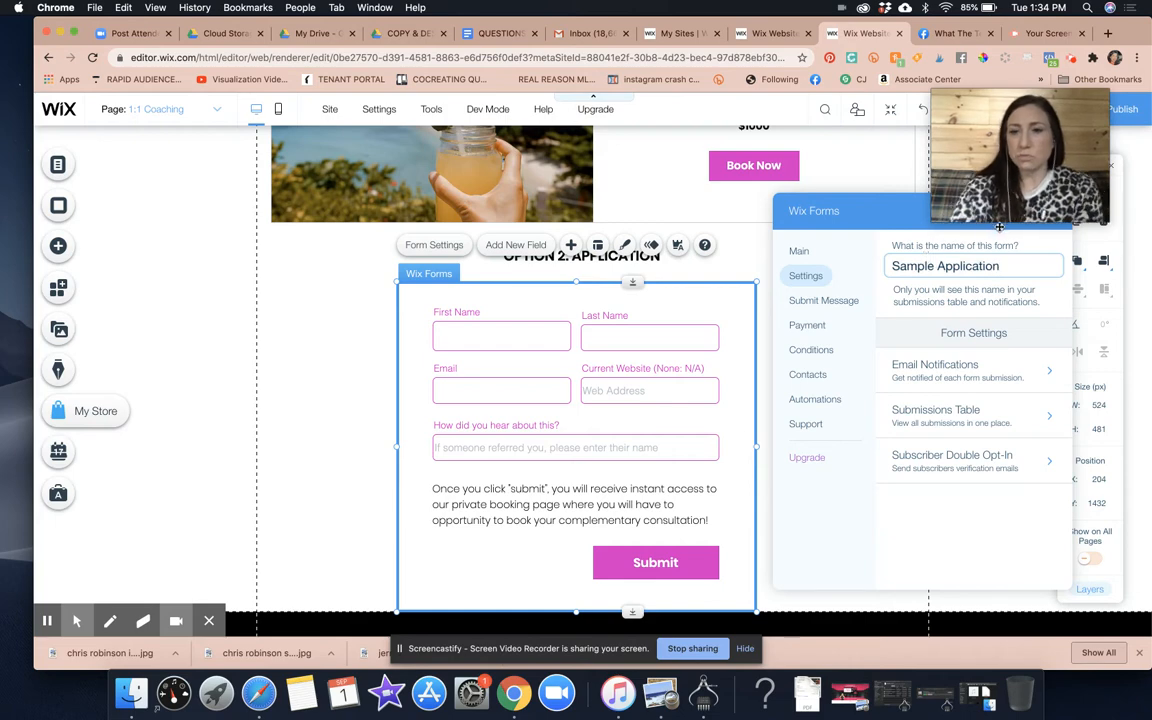
pyautogui.click(888, 229)
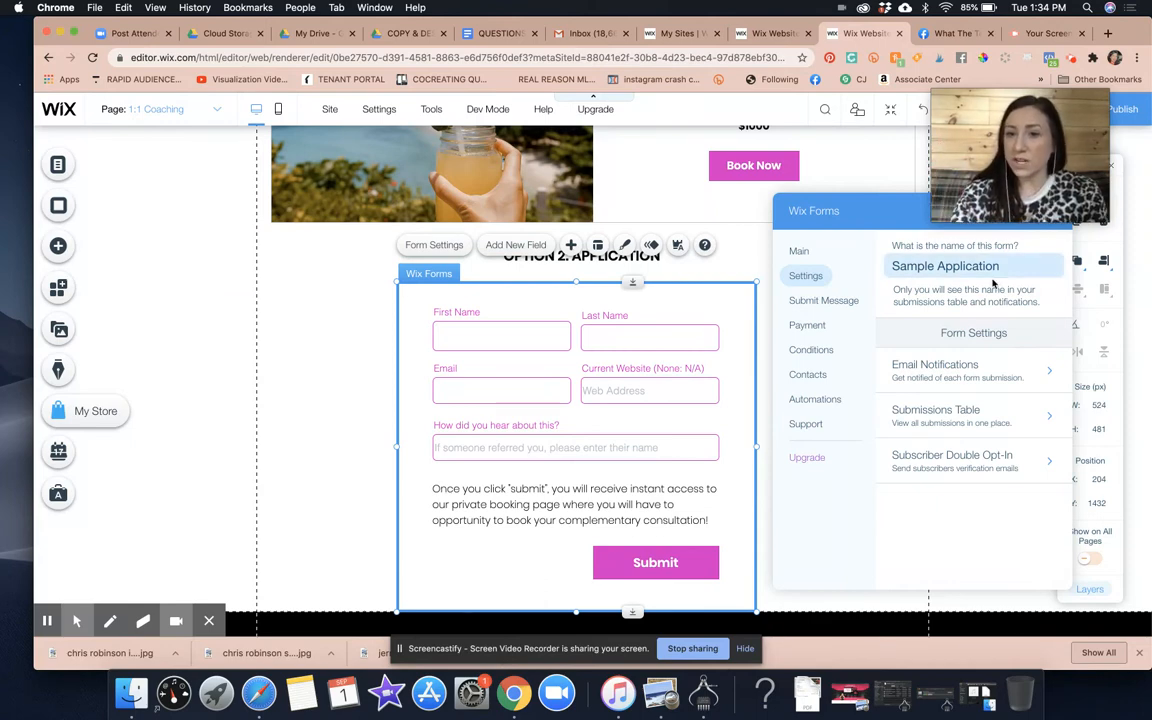
# Step: Review the form's email notification recipients and its recommended automations
pyautogui.click(1003, 367)
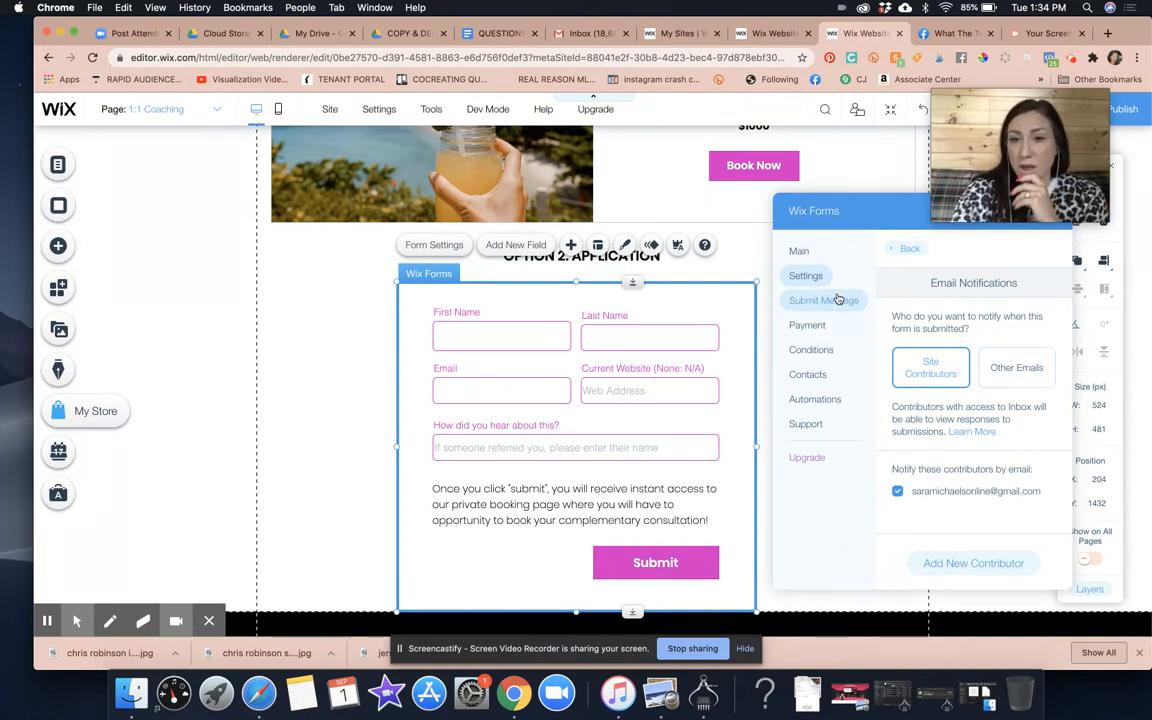
pyautogui.click(818, 401)
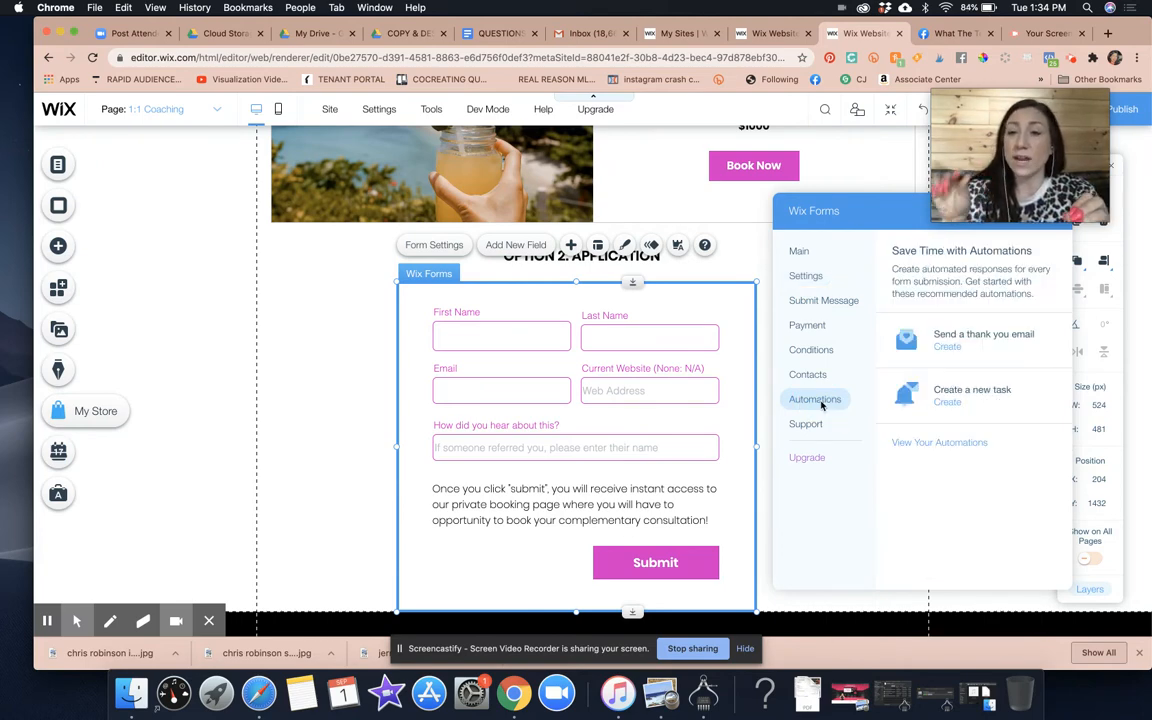
pyautogui.click(438, 246)
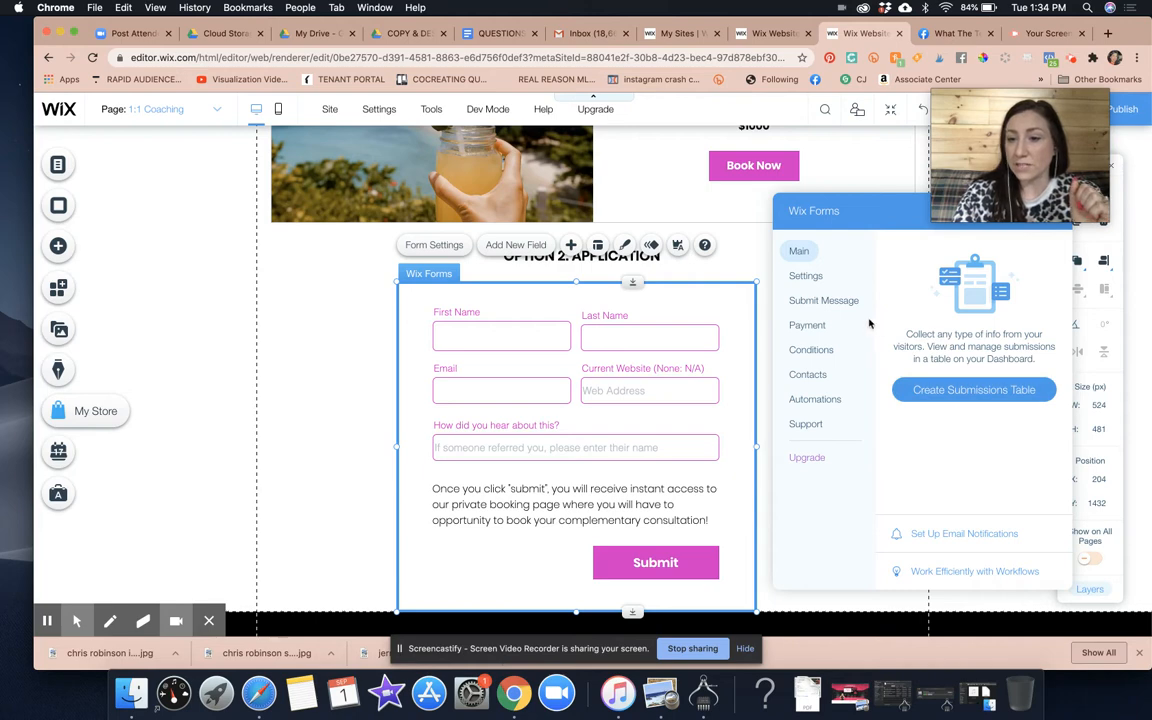
pyautogui.click(806, 276)
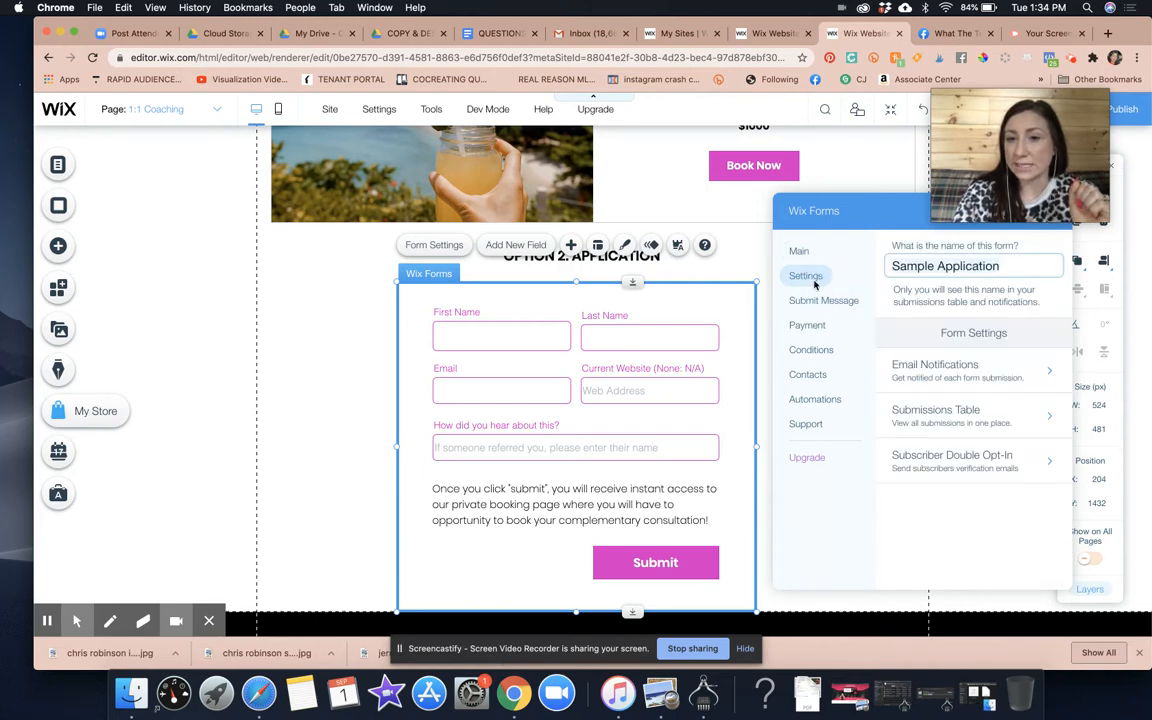
pyautogui.click(808, 399)
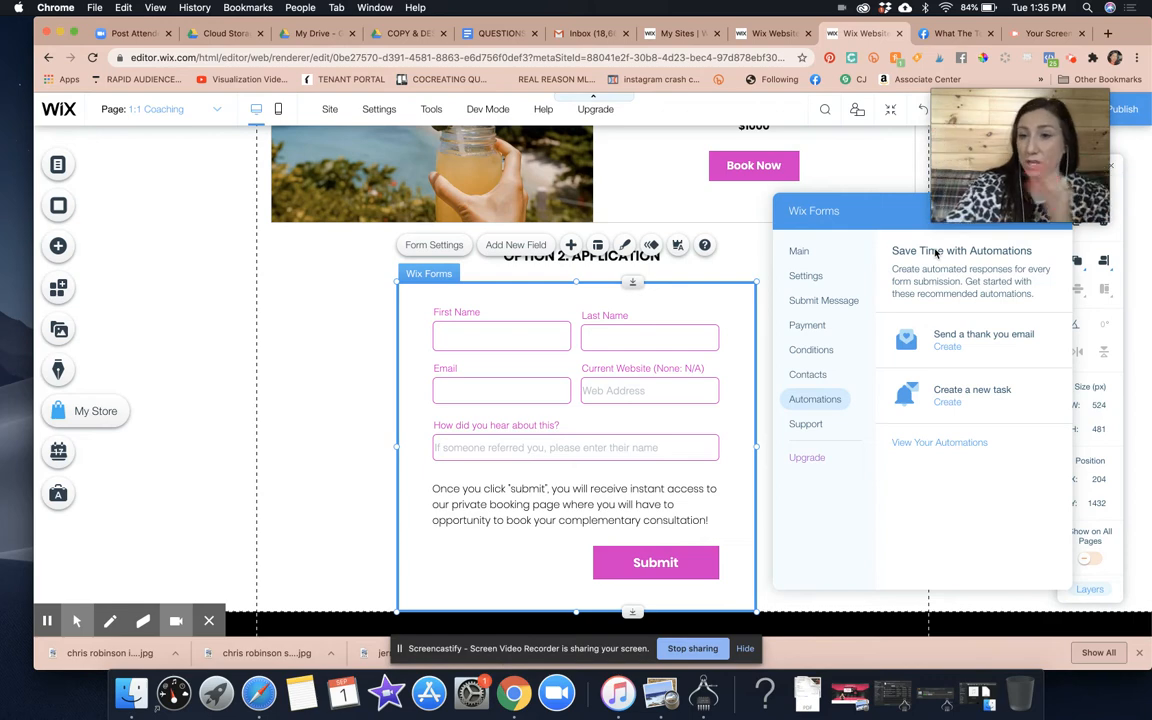
# Step: Start creating the form's thank-you email automation and dismiss both payment problem notices on the dashboard
pyautogui.click(947, 349)
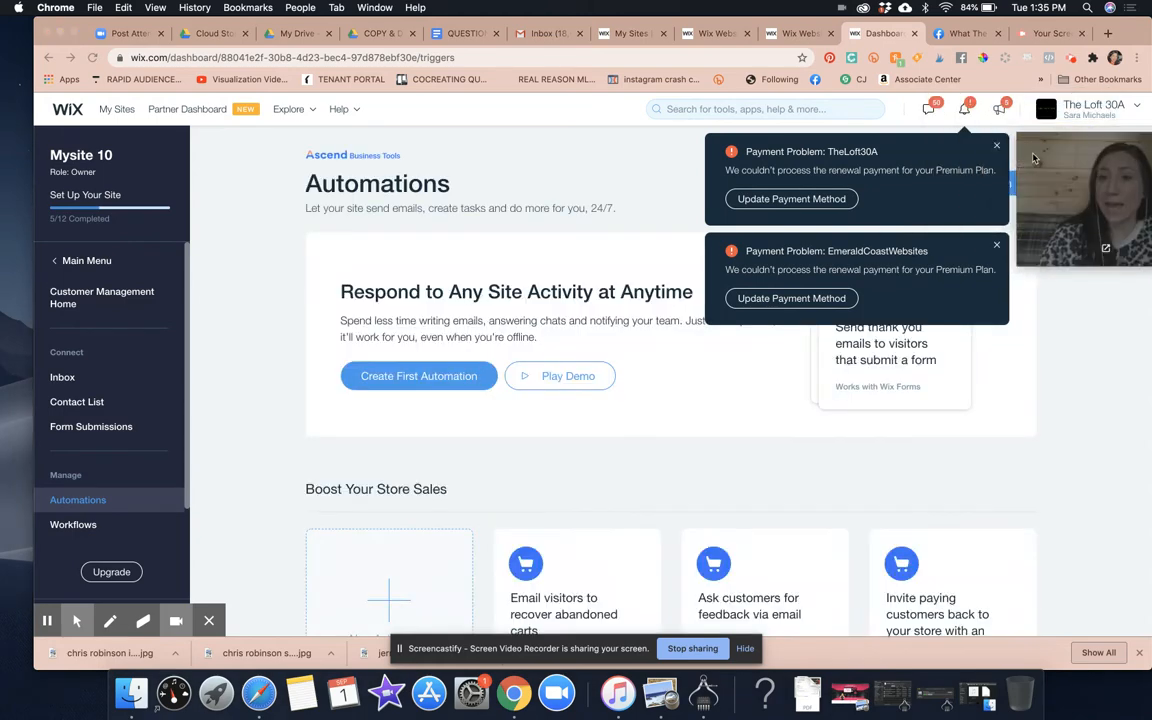
pyautogui.click(997, 150)
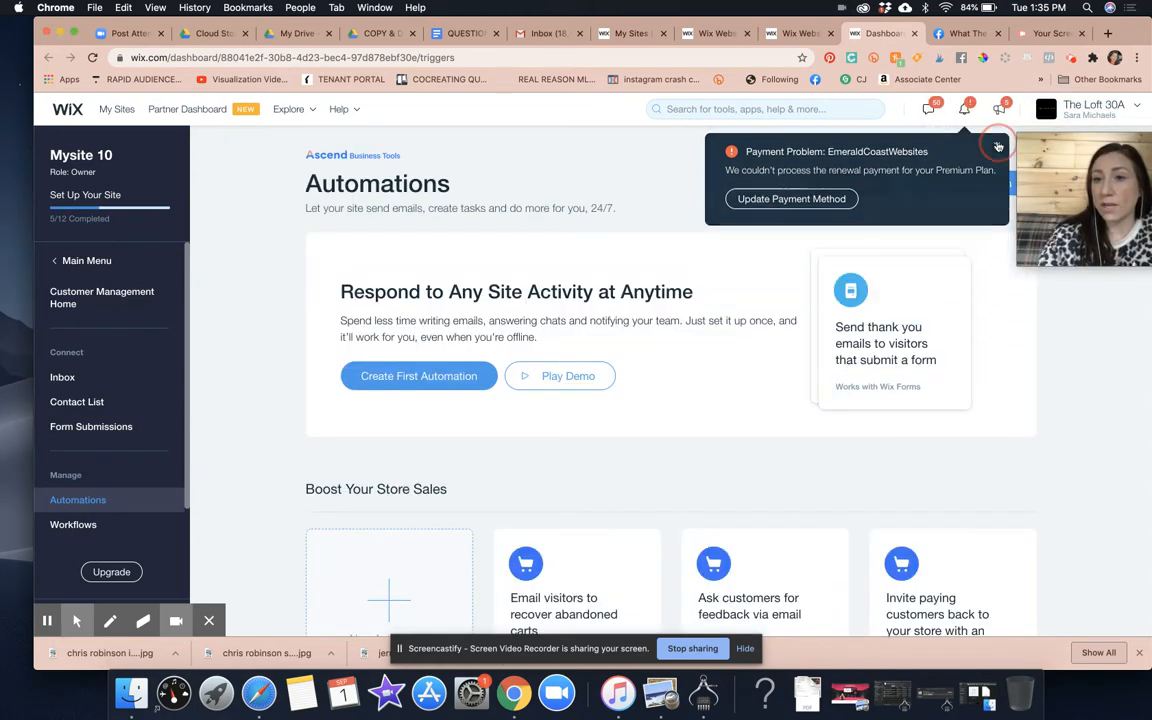
pyautogui.click(997, 147)
# Step: Return to the site editor and review the application form's general settings, payment, conditions, contacts and automations options
pyautogui.click(797, 35)
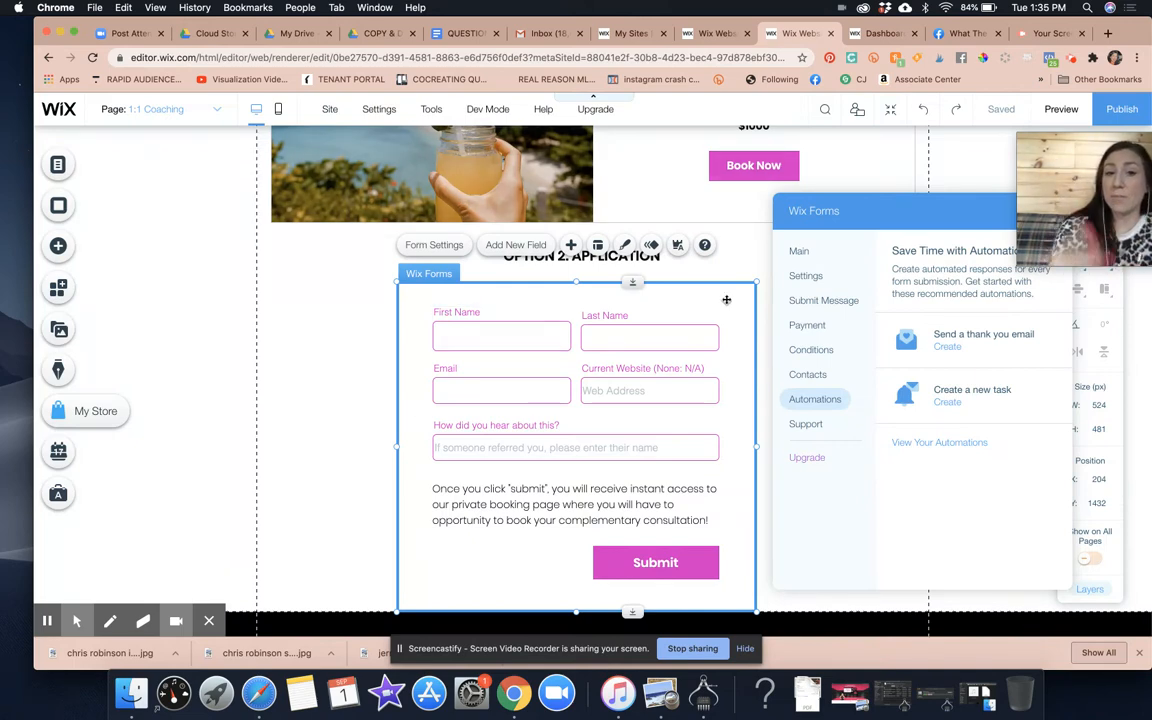
pyautogui.click(361, 267)
pyautogui.click(432, 298)
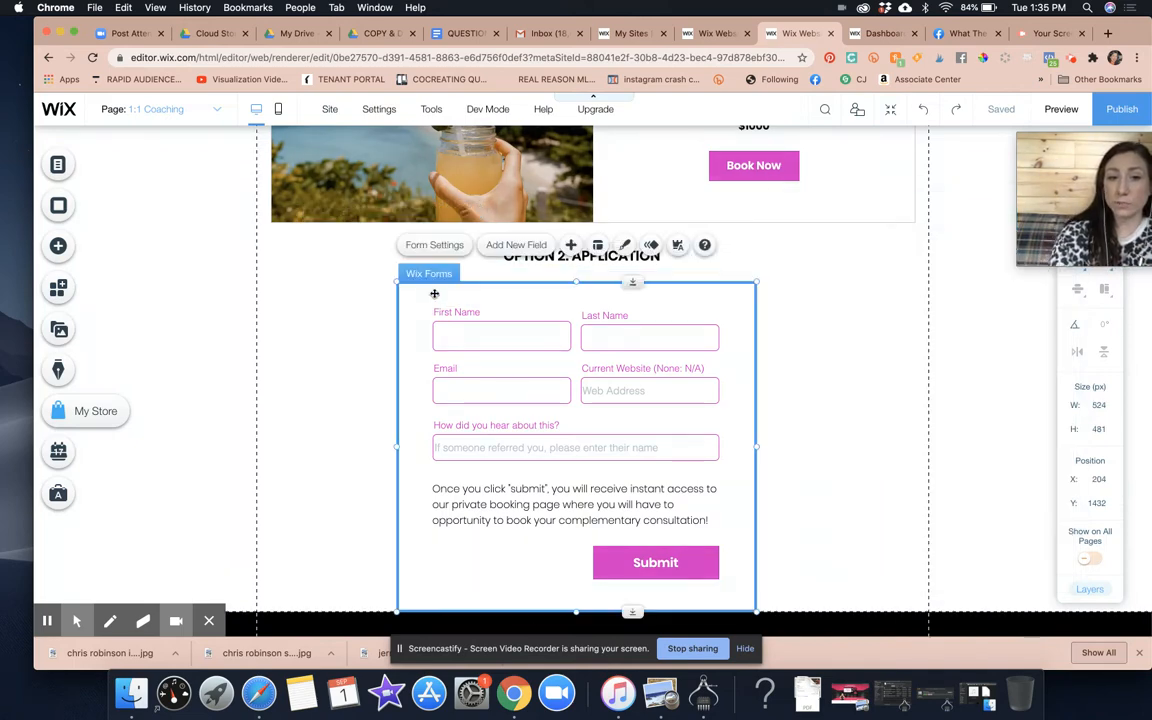
pyautogui.click(434, 248)
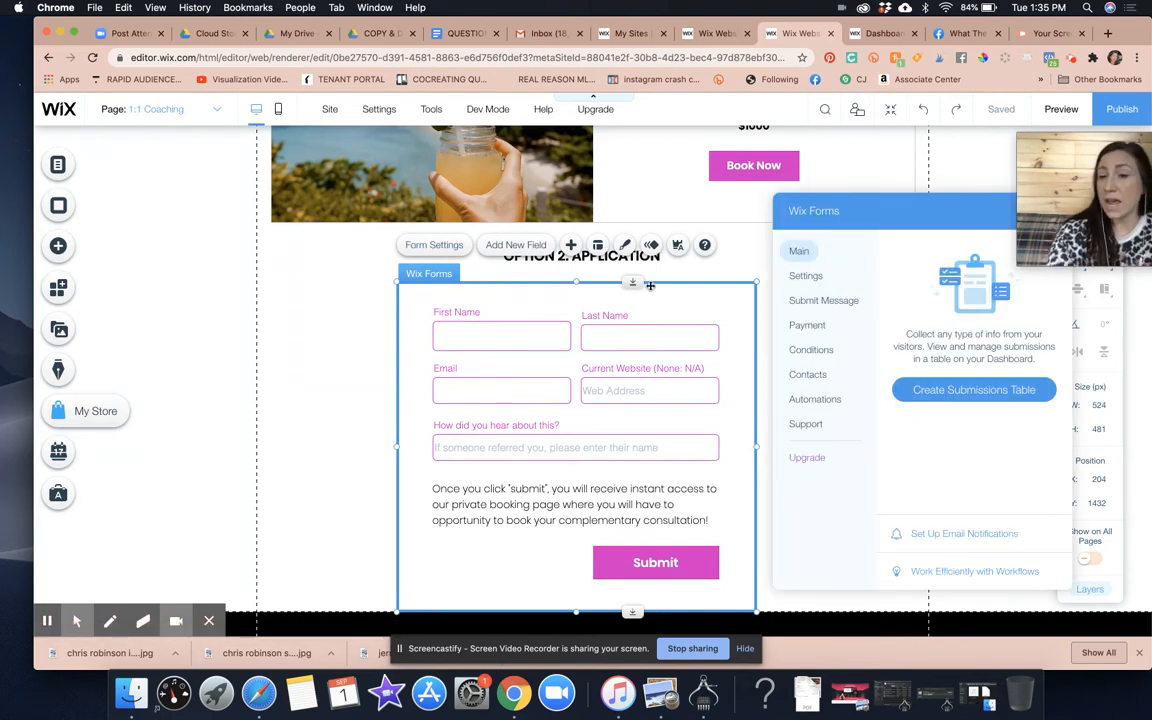
pyautogui.click(800, 277)
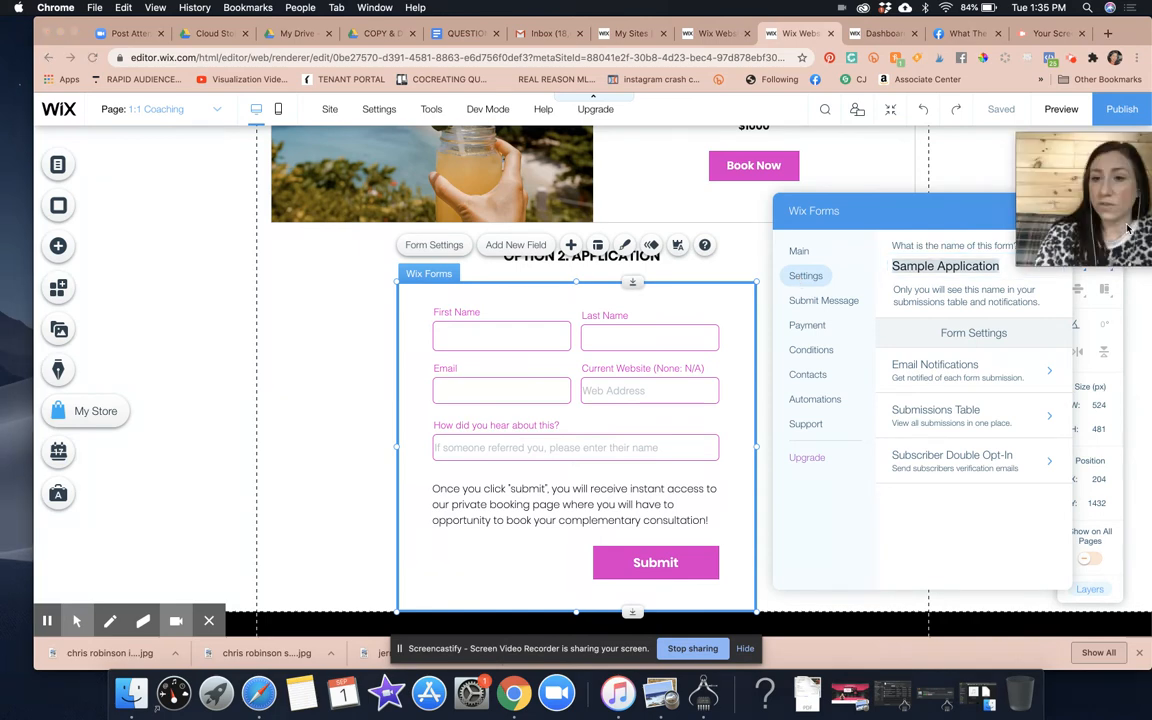
pyautogui.moveTo(1116, 232); pyautogui.dragTo(1116, 162)
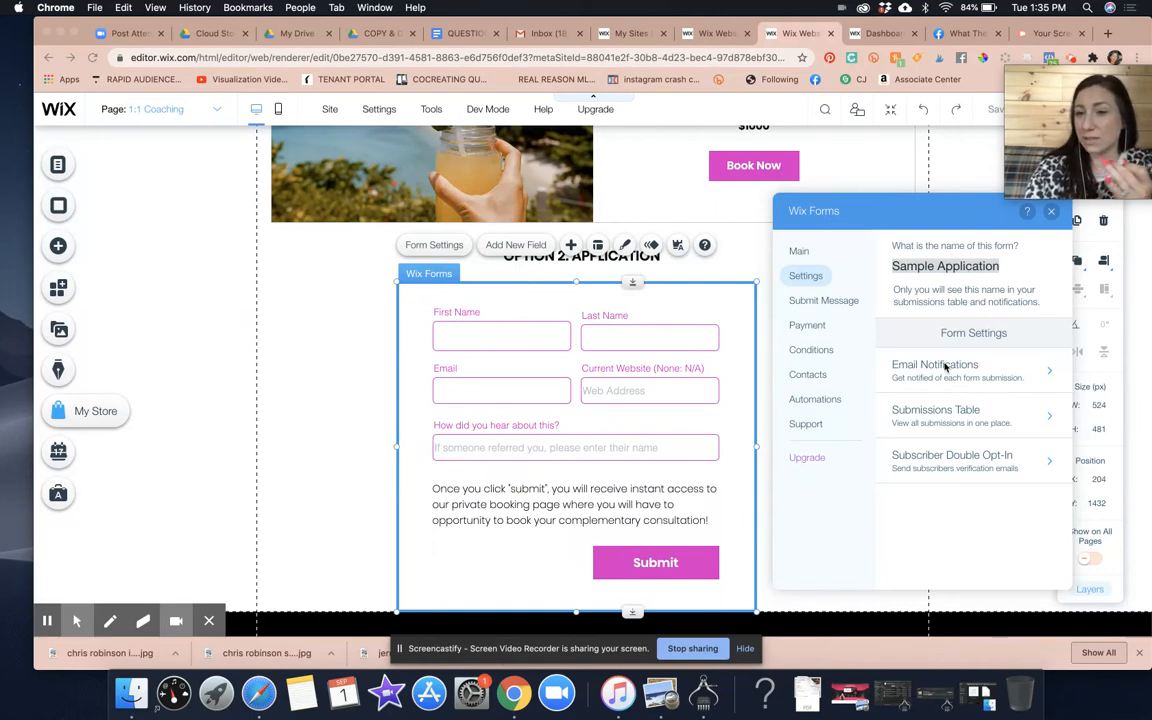
pyautogui.click(807, 326)
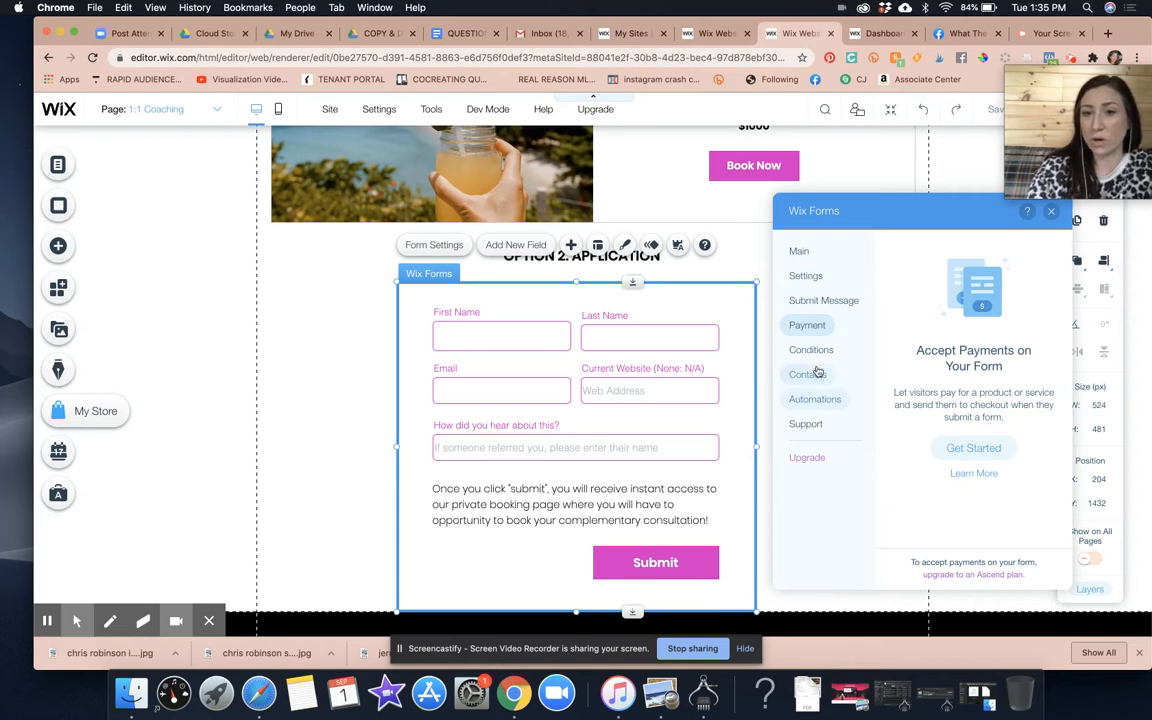
pyautogui.click(811, 351)
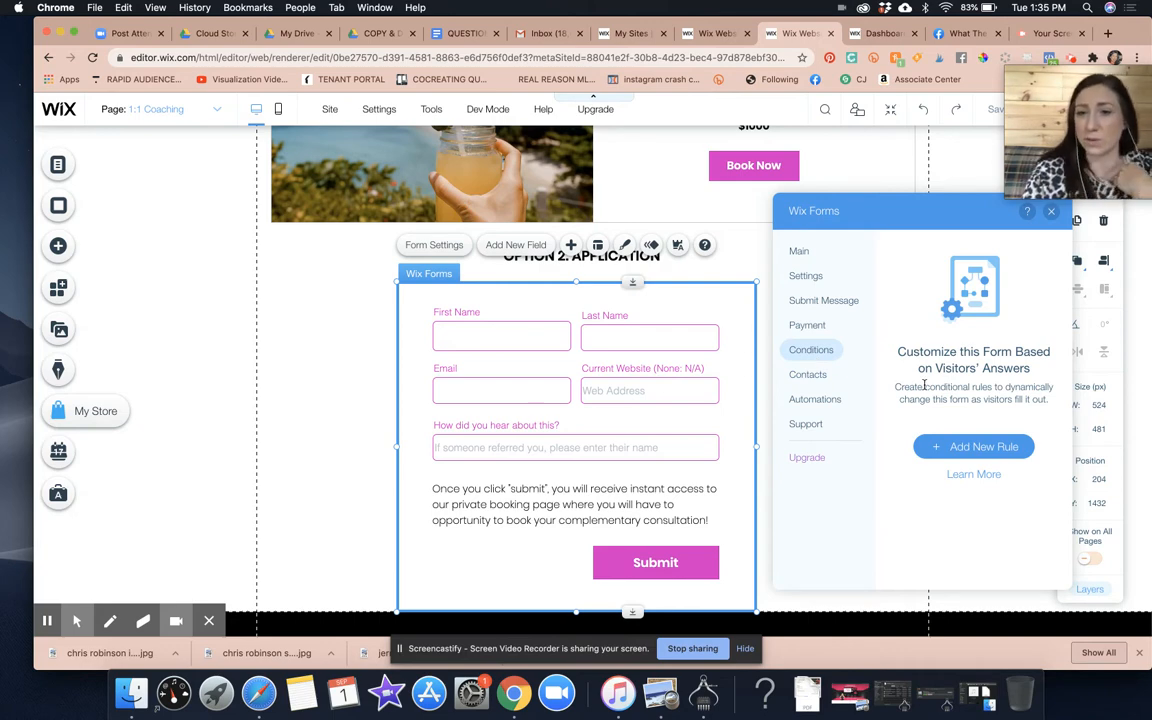
pyautogui.click(810, 375)
pyautogui.click(818, 399)
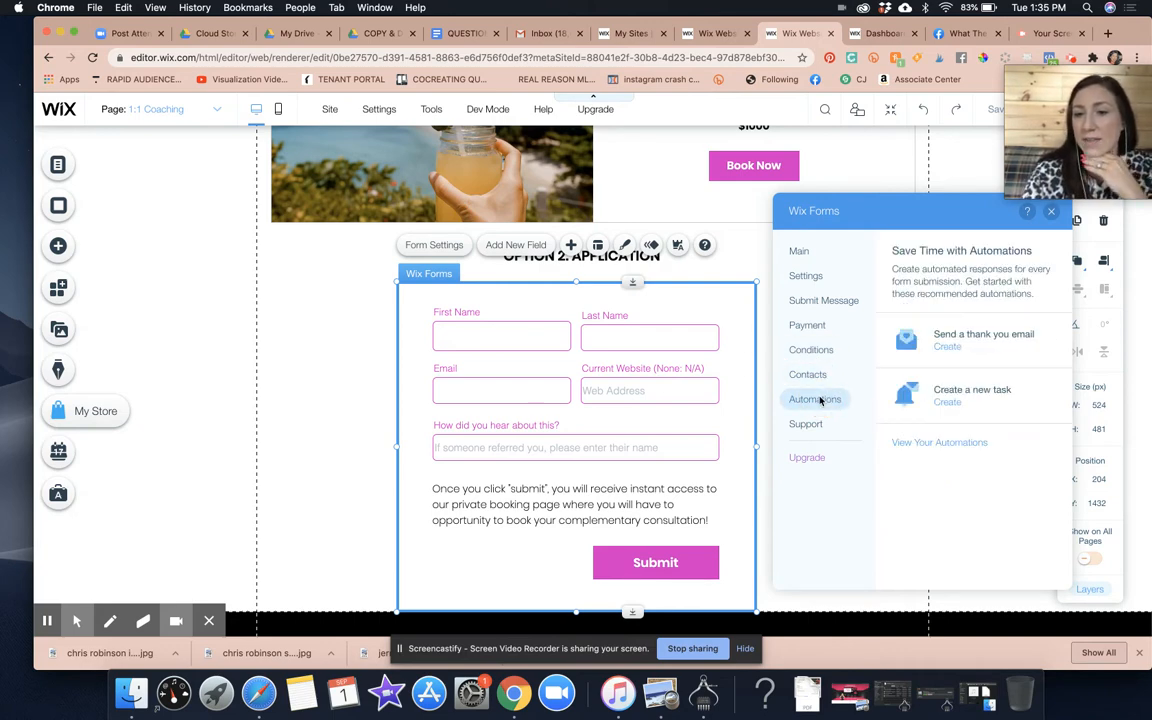
# Step: Switch to the site dashboard, search for "automations" and open the Automations tool from the results
pyautogui.click(888, 35)
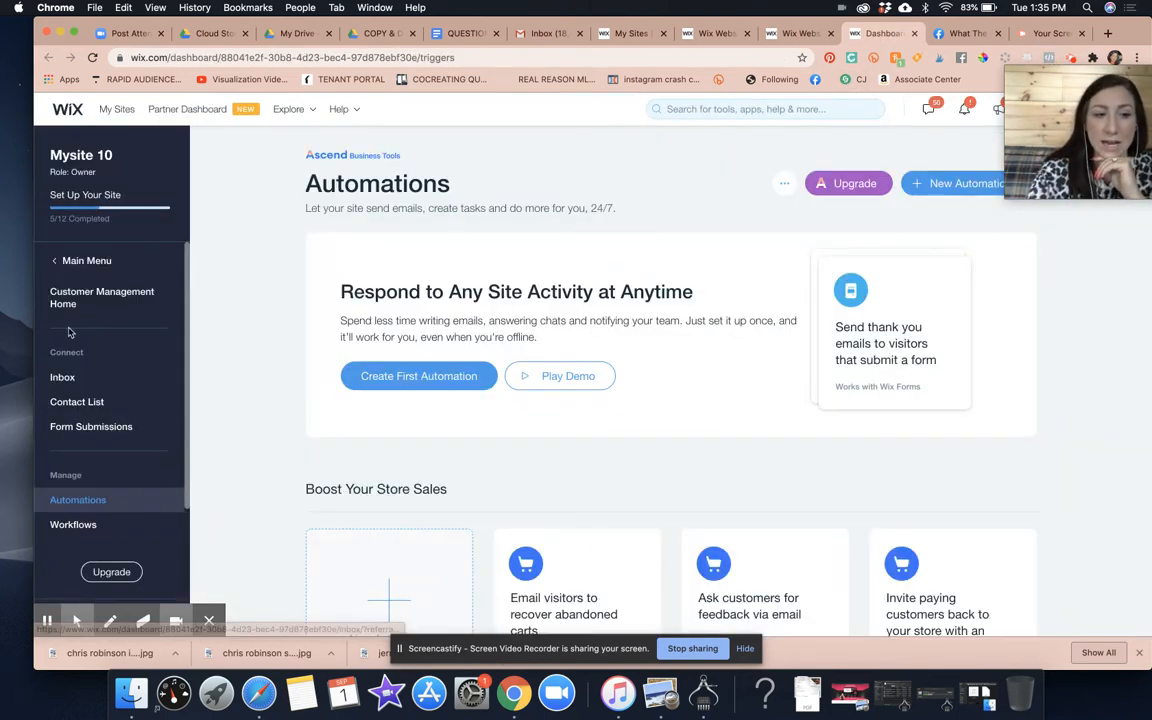
pyautogui.click(63, 261)
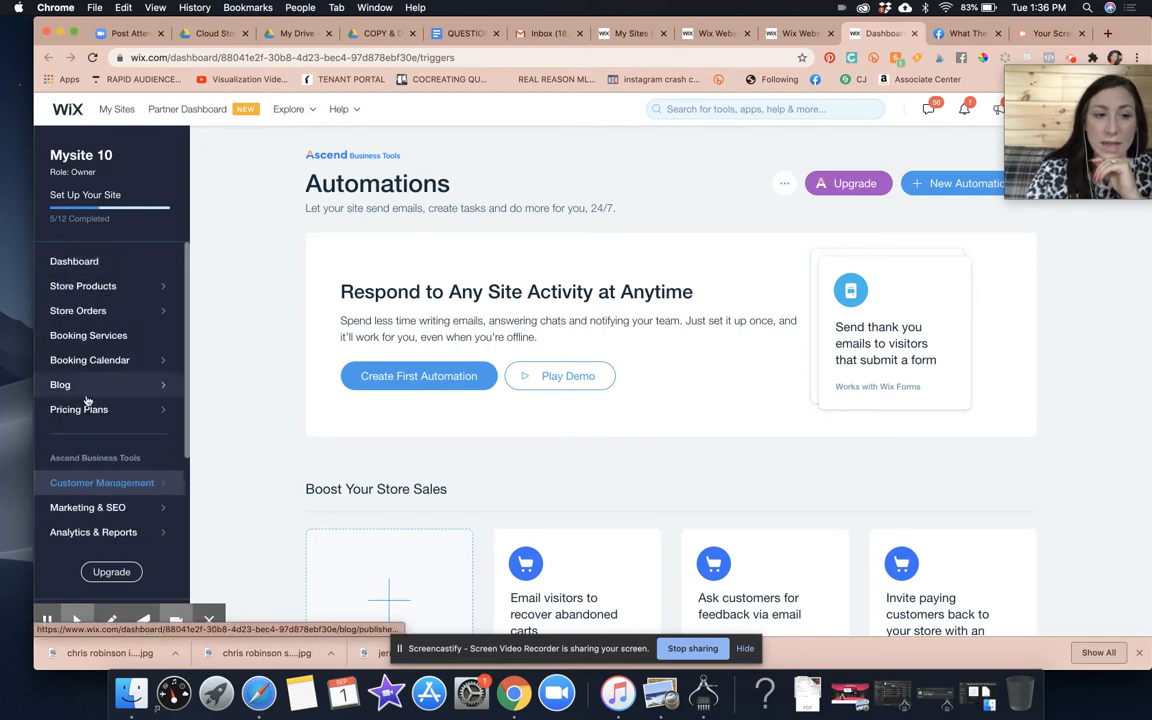
pyautogui.moveTo(73, 466)
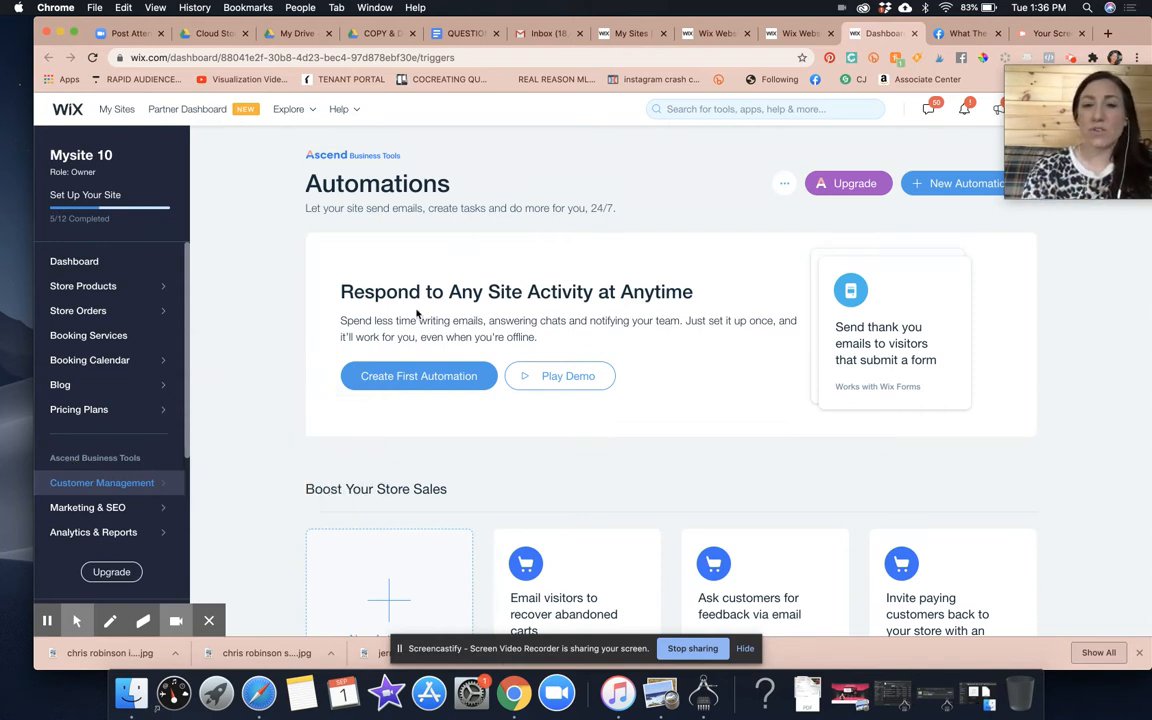
pyautogui.click(793, 106)
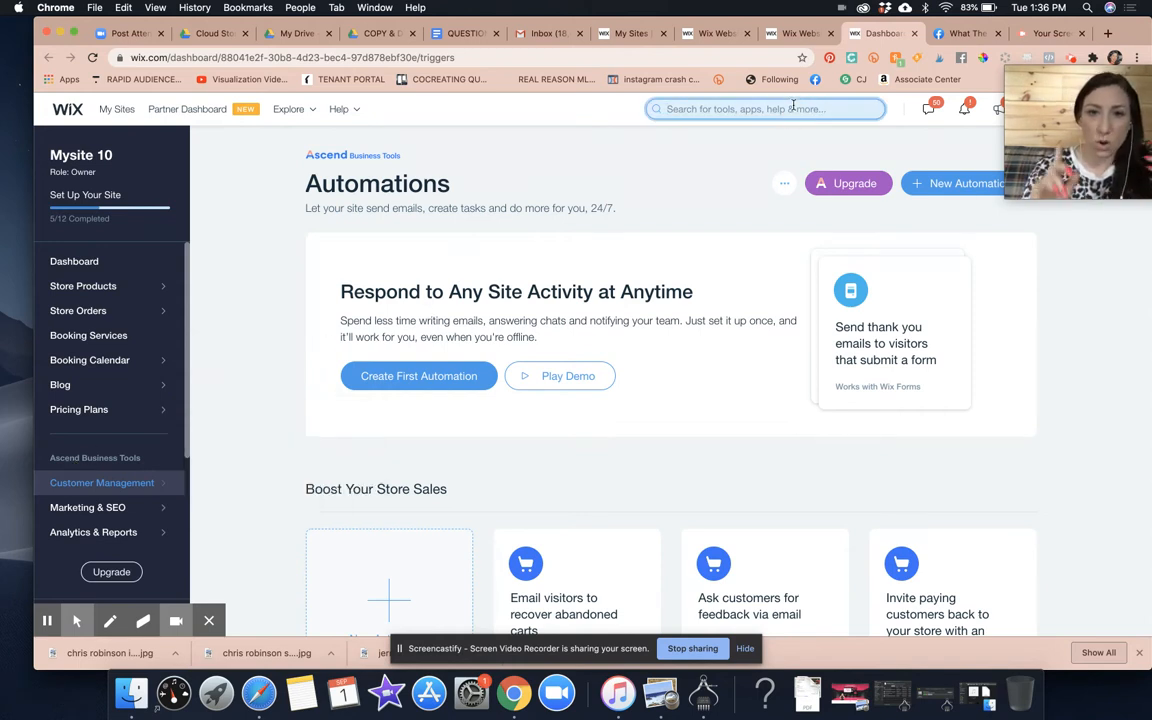
pyautogui.write('automations')
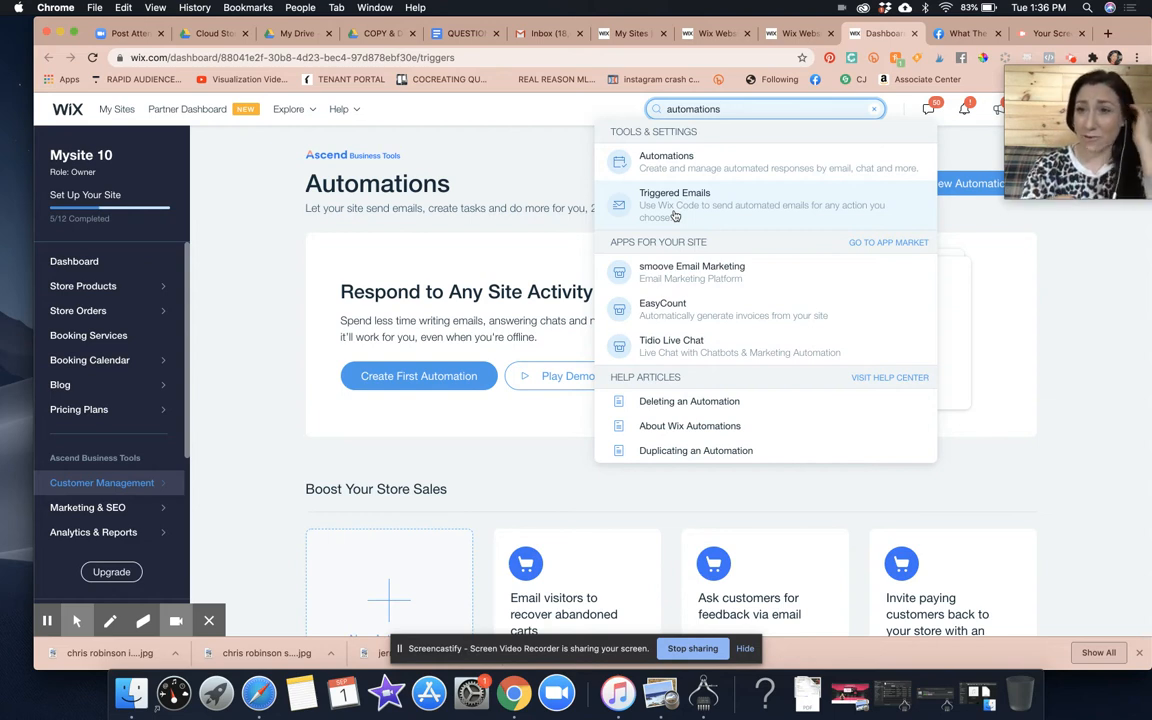
pyautogui.click(676, 157)
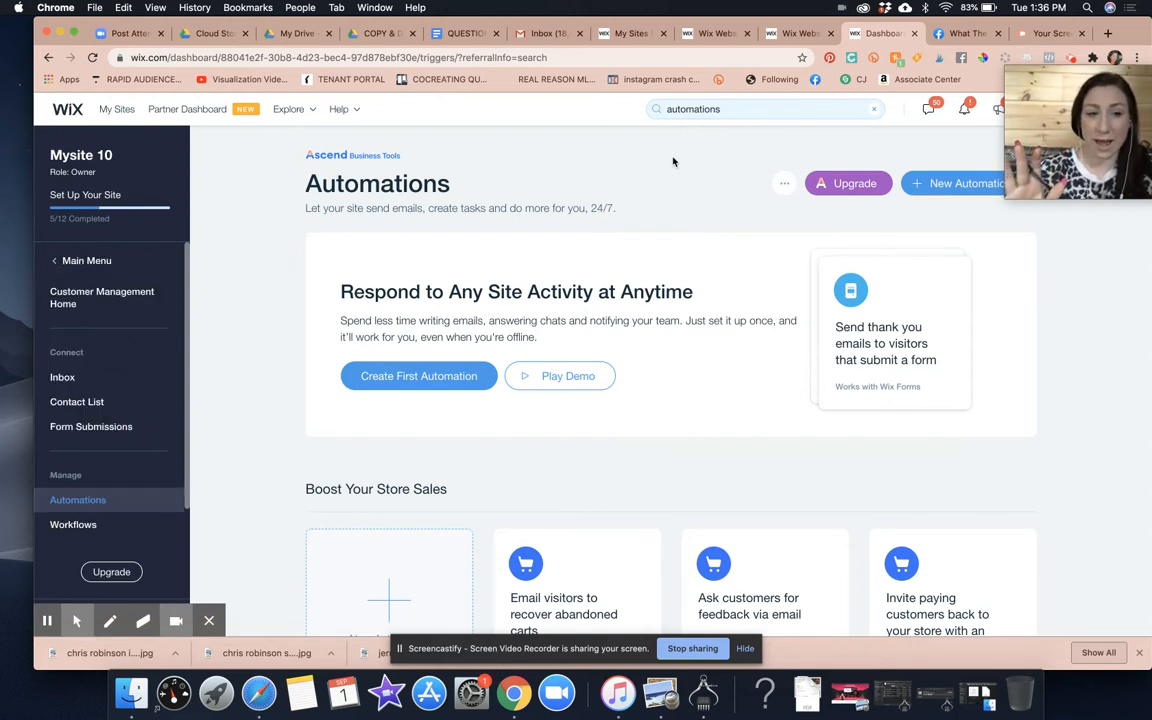
# Step: Go back to the main dashboard navigation and reach the Automations page through Customer Management
pyautogui.click(80, 260)
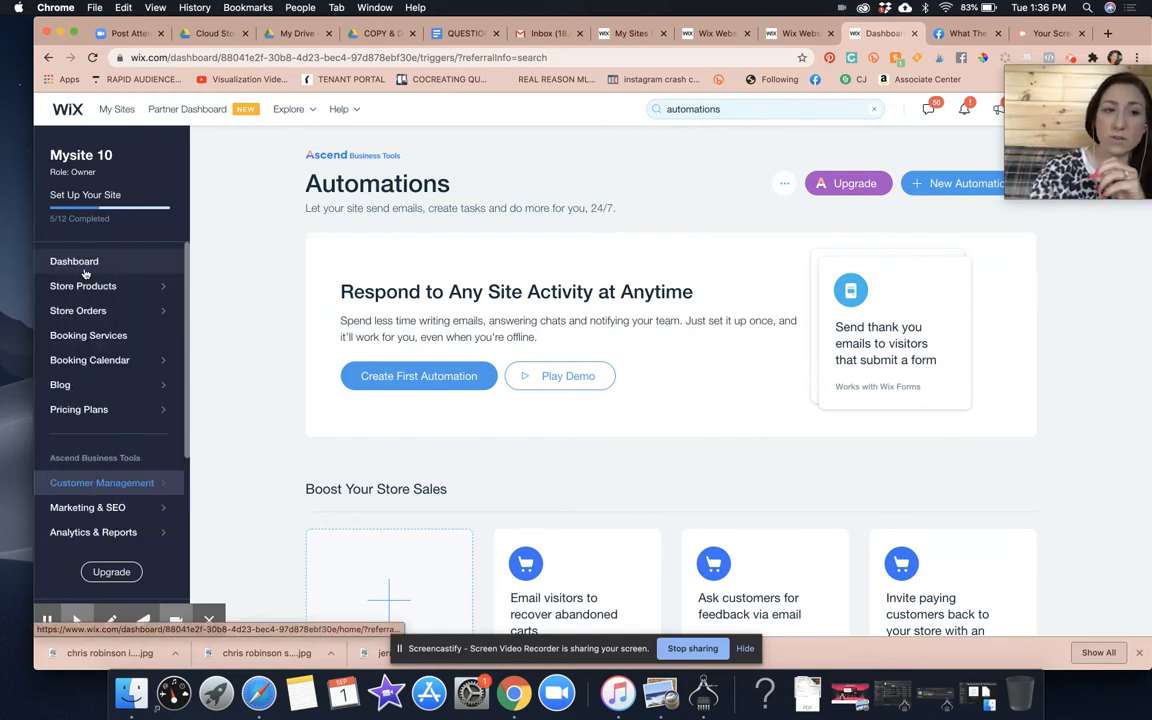
pyautogui.moveTo(37, 460)
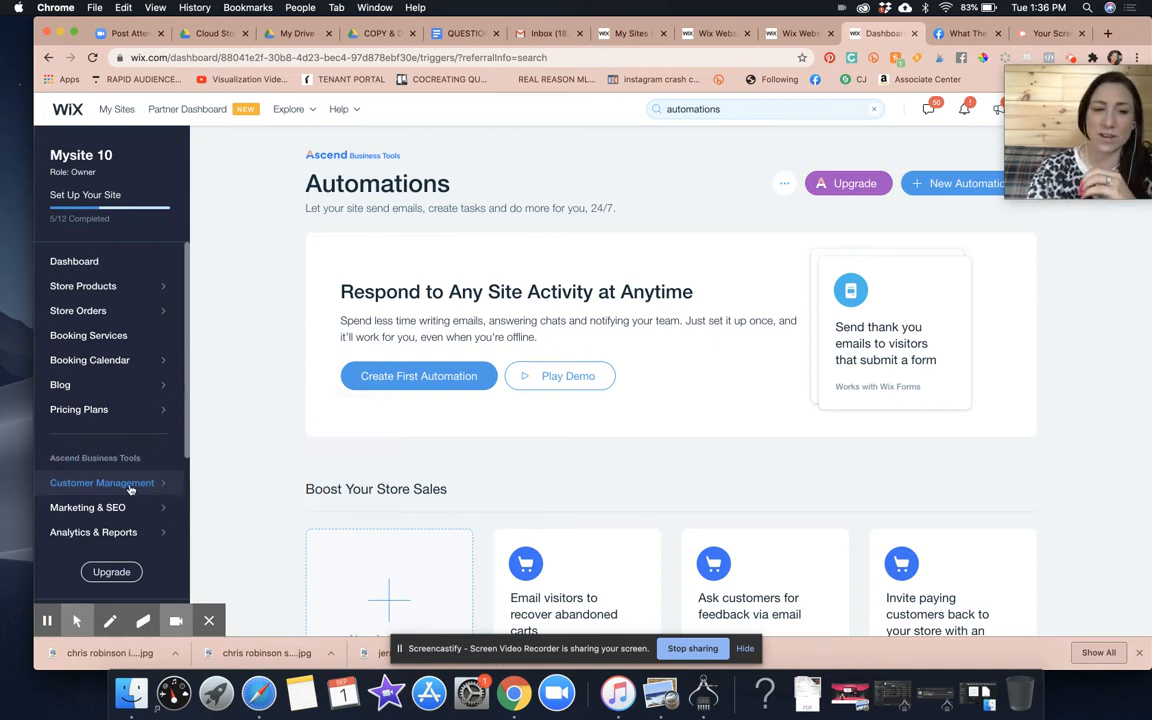
pyautogui.click(128, 486)
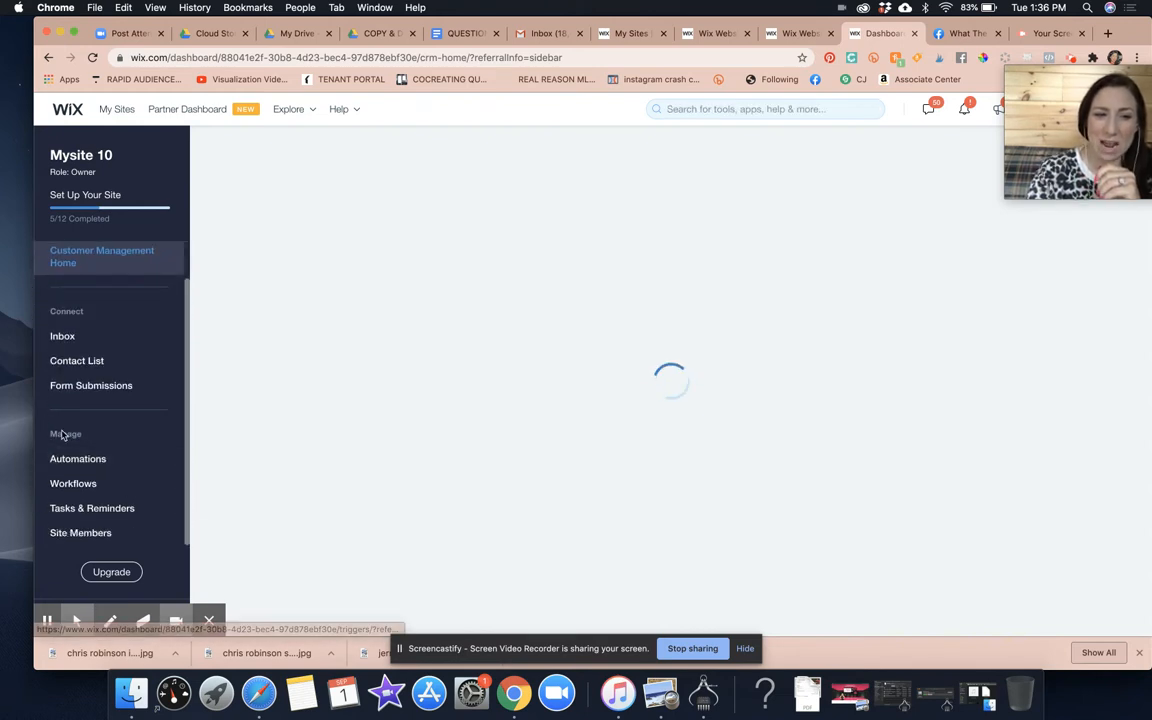
pyautogui.click(93, 460)
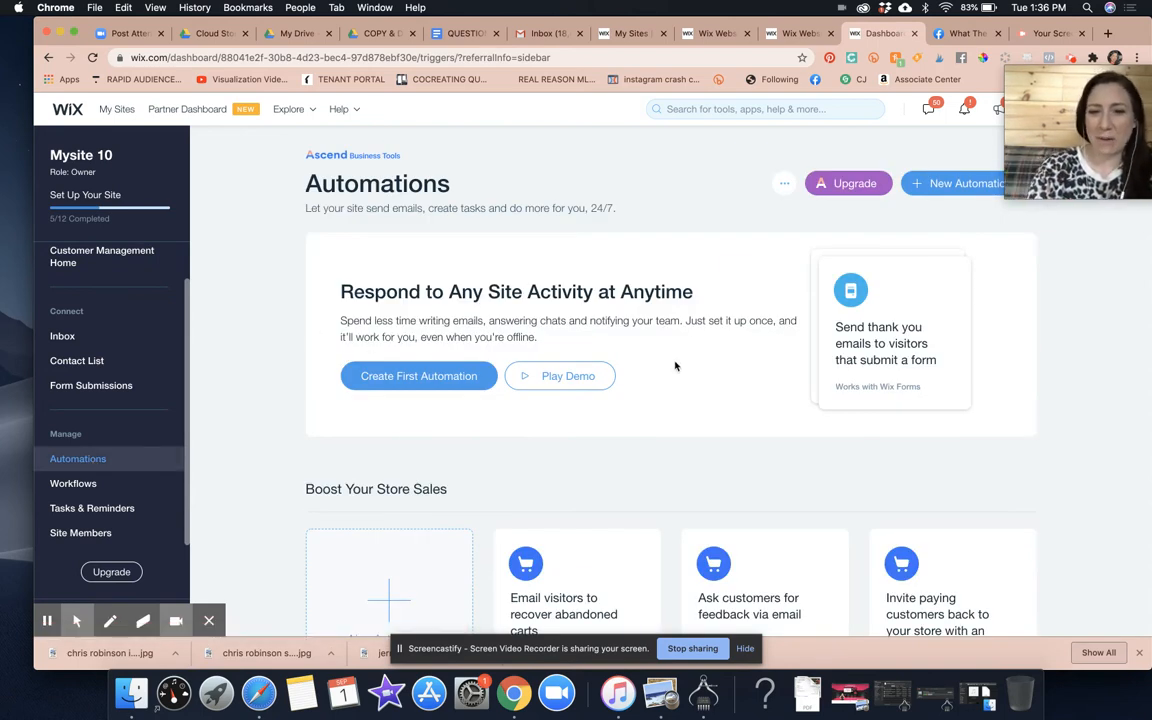
# Step: Look through the suggested automation templates and start a new automation from scratch
pyautogui.scroll(-5, 676, 372)
pyautogui.scroll(-5, 676, 372)
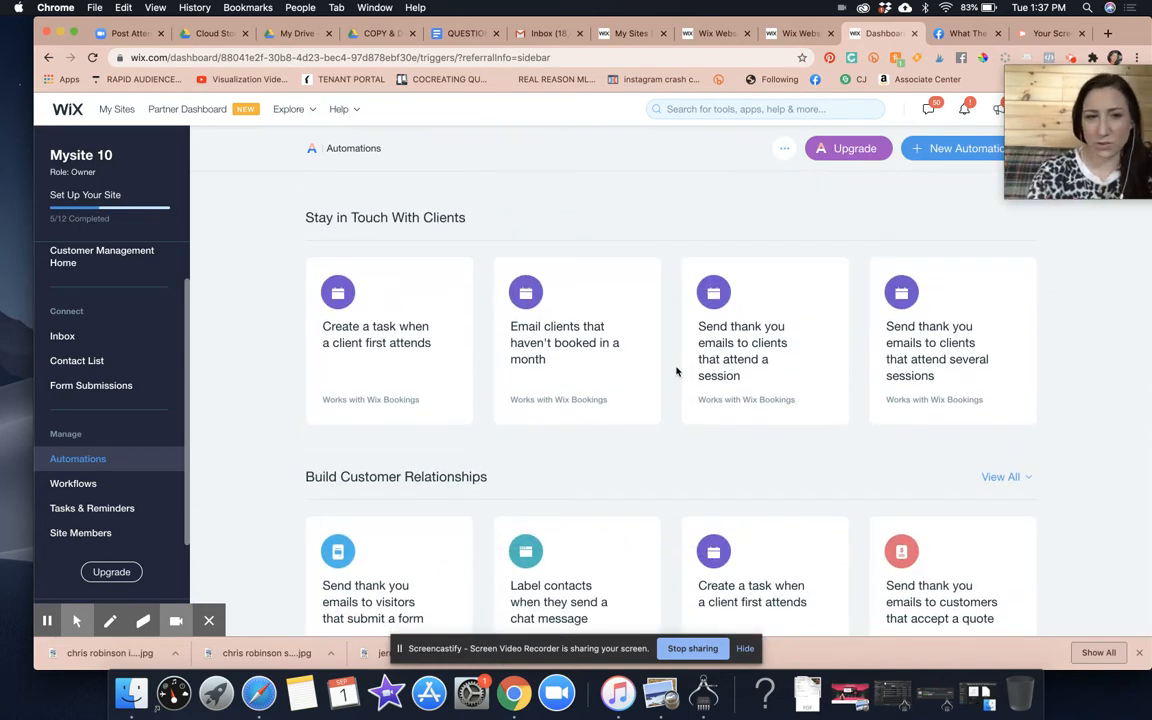
pyautogui.scroll(6, 676, 372)
pyautogui.scroll(-3, 562, 380)
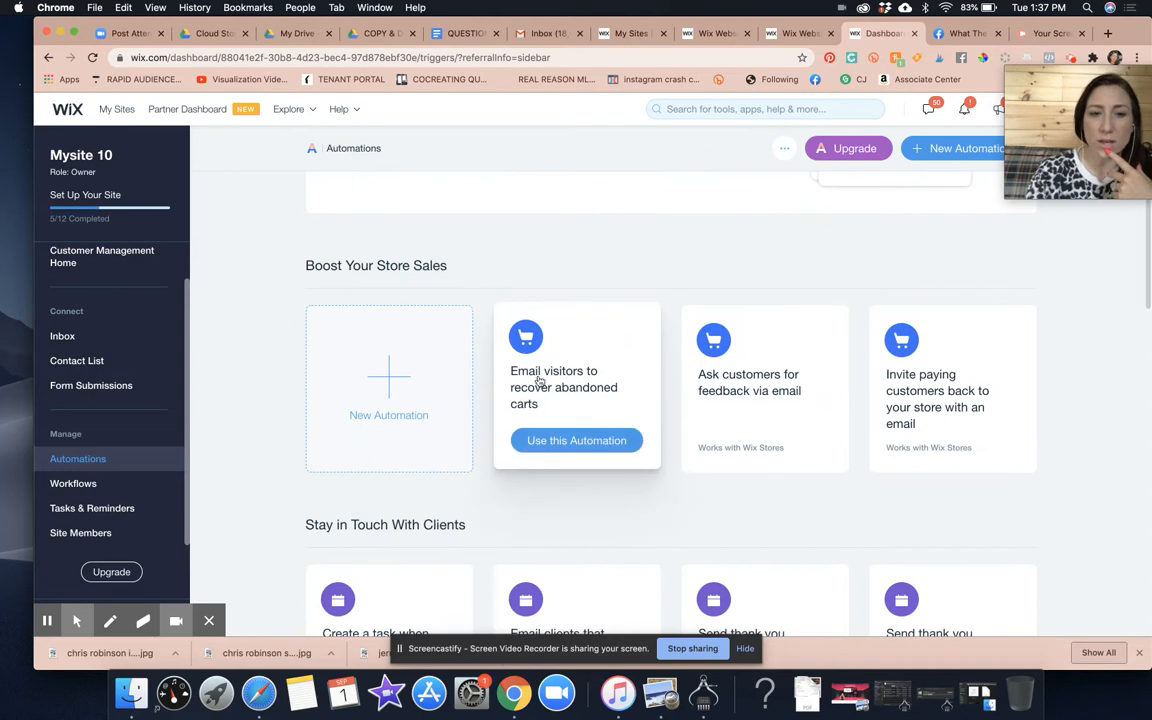
pyautogui.click(938, 149)
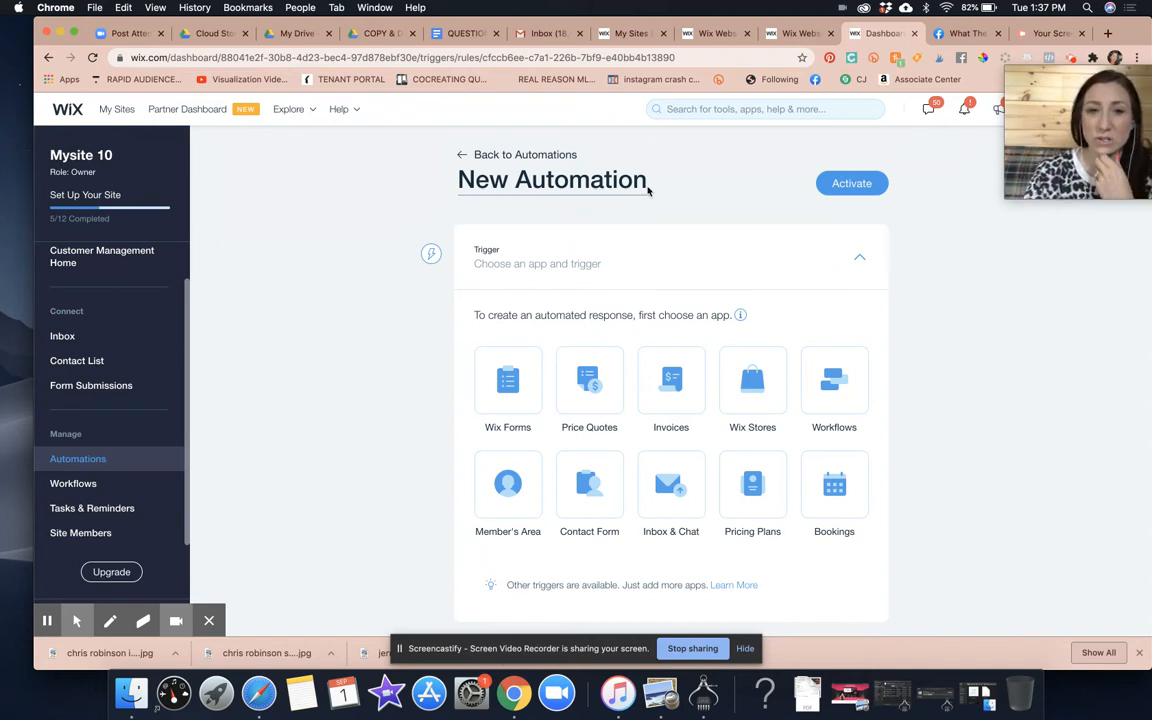
# Step: Rename the new automation as "New Client Email After Intake Form"
pyautogui.click(599, 181)
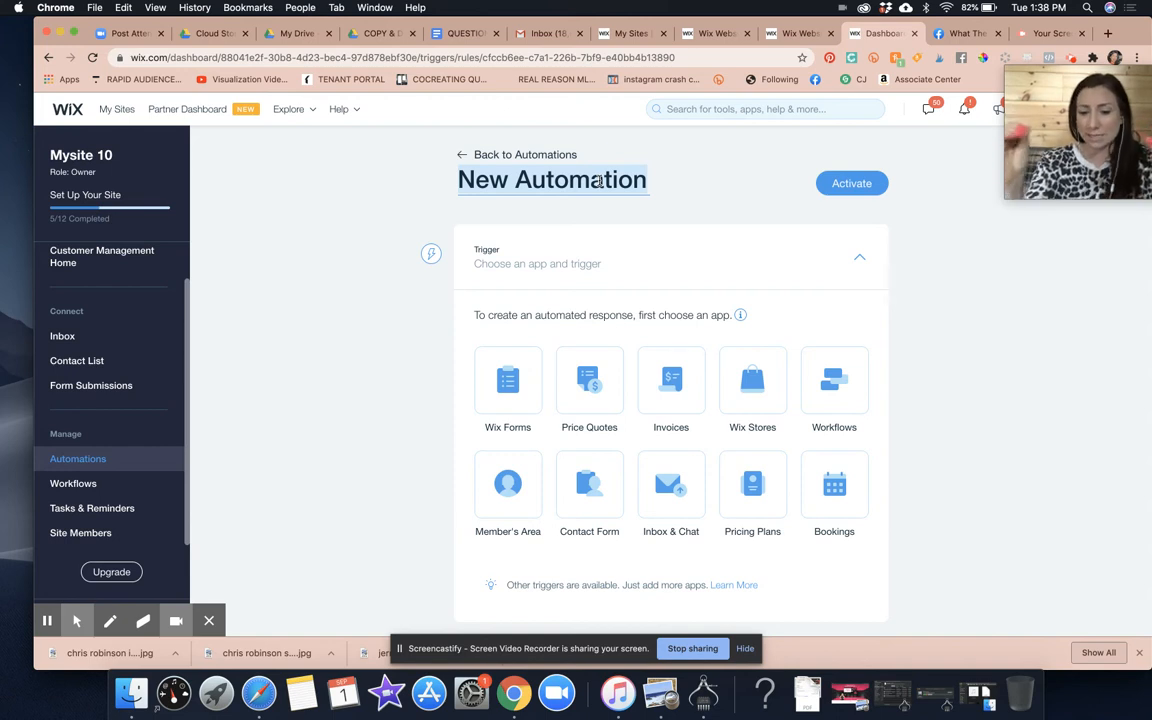
pyautogui.write('N')
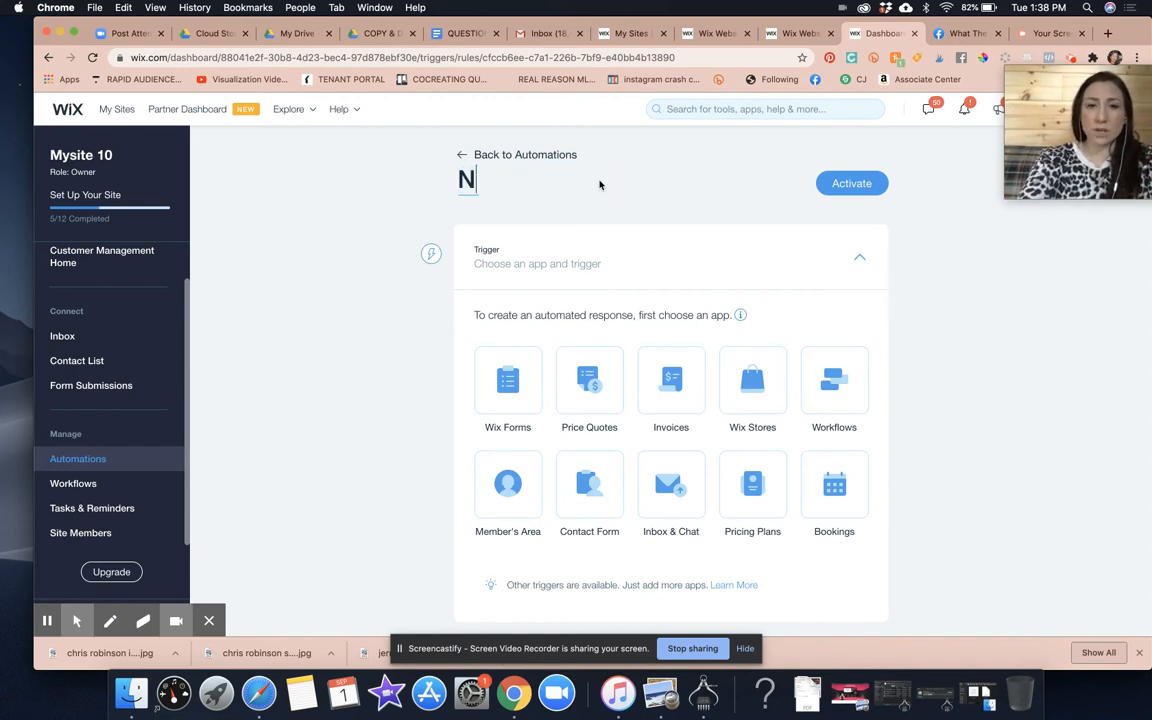
pyautogui.write('ew Client ')
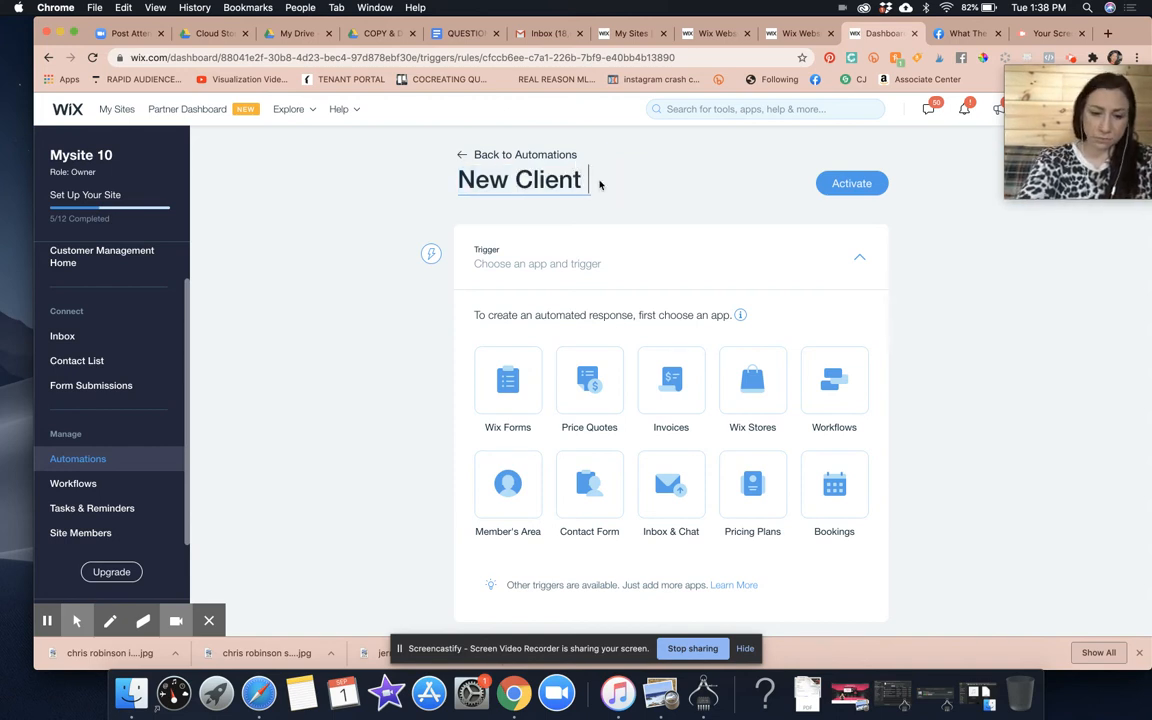
pyautogui.write('Email Pos')
pyautogui.press('BackSpace')
pyautogui.press('BackSpace')
pyautogui.press('BackSpace')
pyautogui.write('Form')
pyautogui.press('BackSpace')
pyautogui.press('BackSpace')
pyautogui.press('BackSpace')
pyautogui.press('BackSpace')
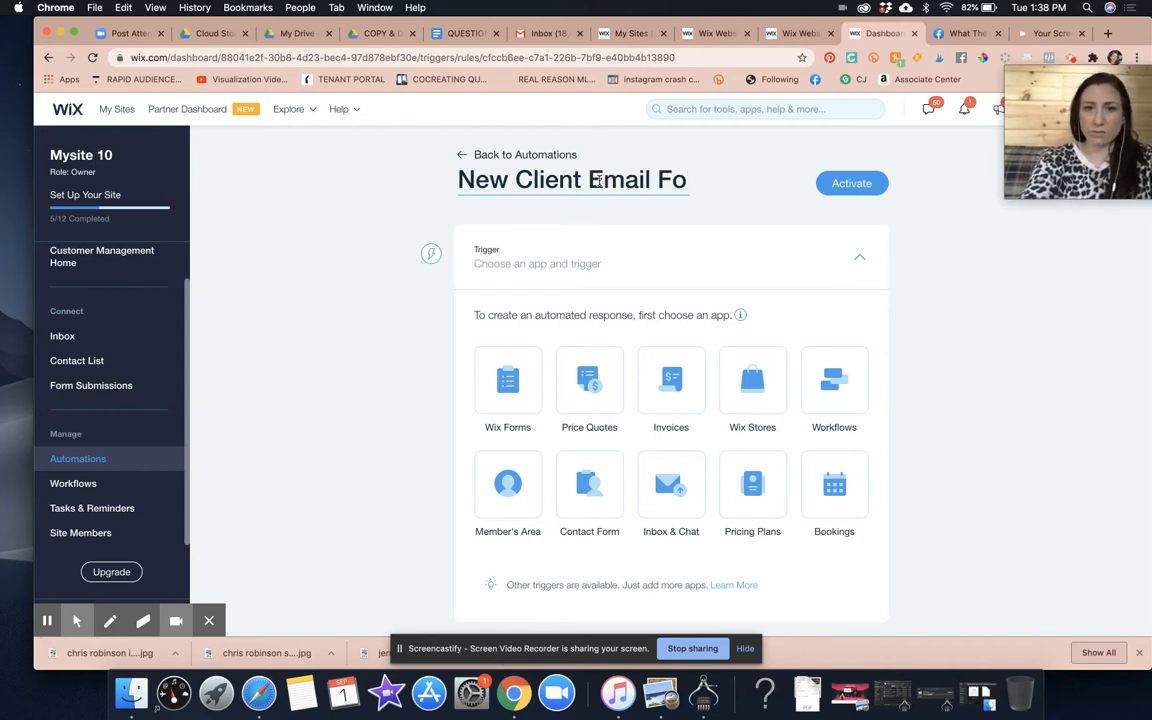
pyautogui.write('Aftr')
pyautogui.press('BackSpace')
pyautogui.press('BackSpace')
pyautogui.write('er Intake')
pyautogui.press('BackSpace')
pyautogui.press('BackSpace')
pyautogui.write('ake Form')
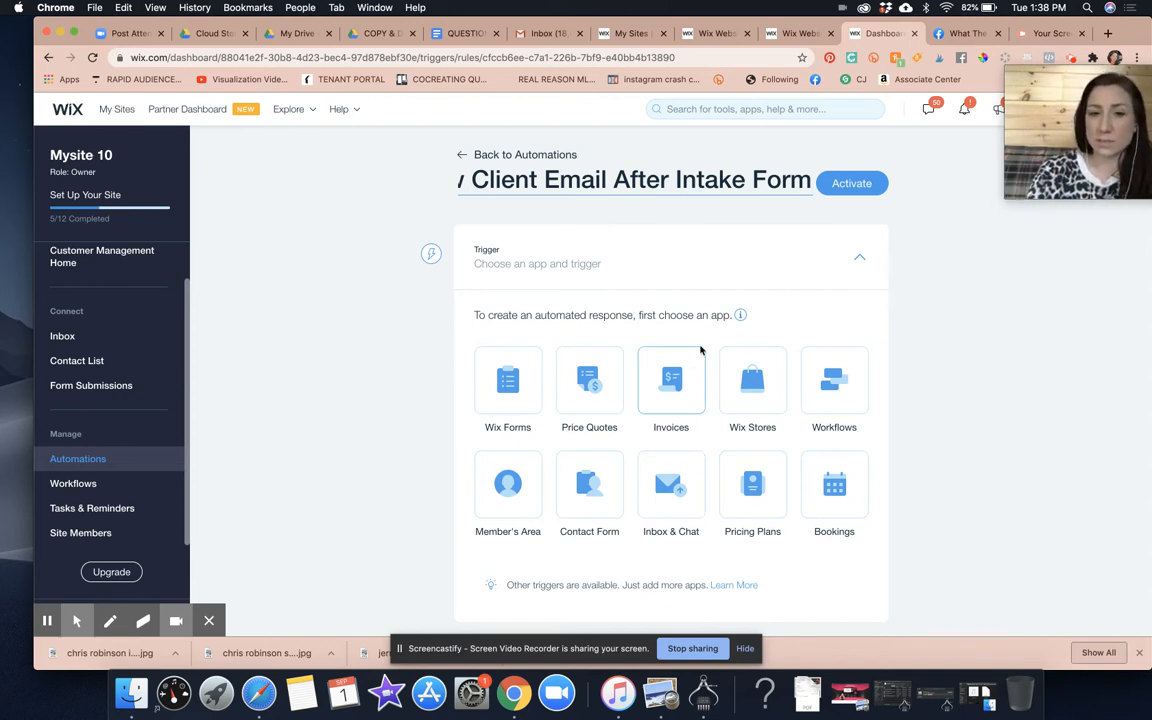
pyautogui.click(433, 253)
pyautogui.click(509, 264)
pyautogui.click(644, 248)
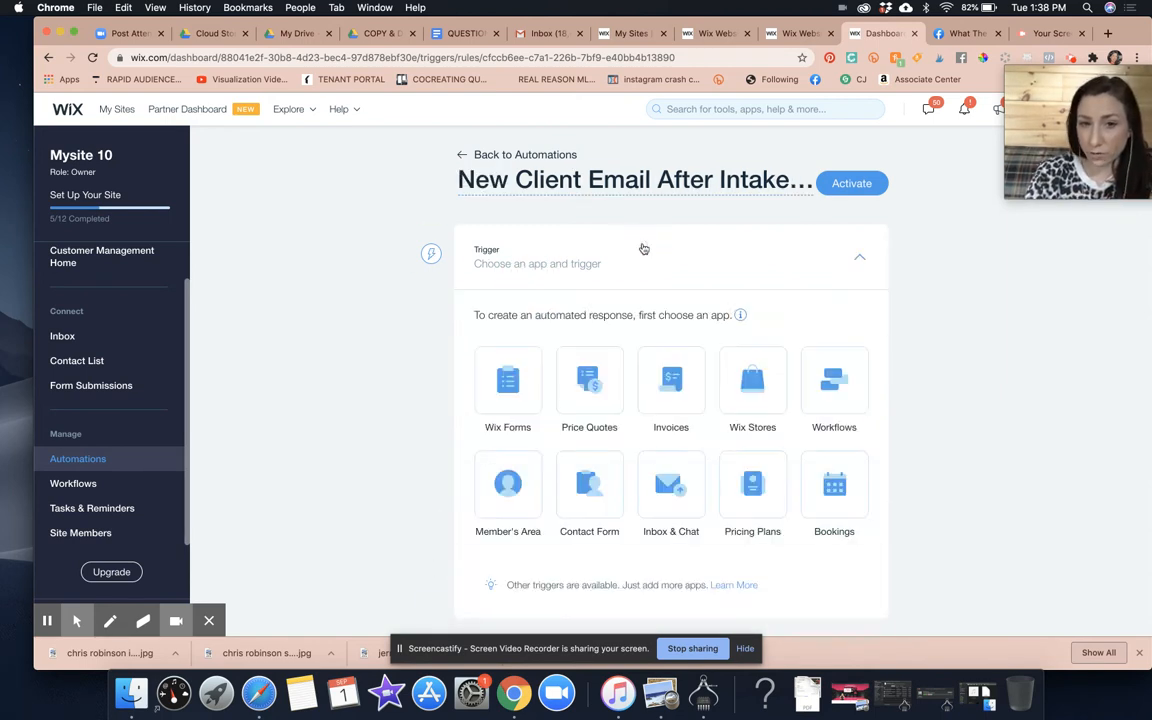
# Step: Choose Wix Forms as the trigger app and have the automation run when a visitor submits a specific form
pyautogui.click(512, 374)
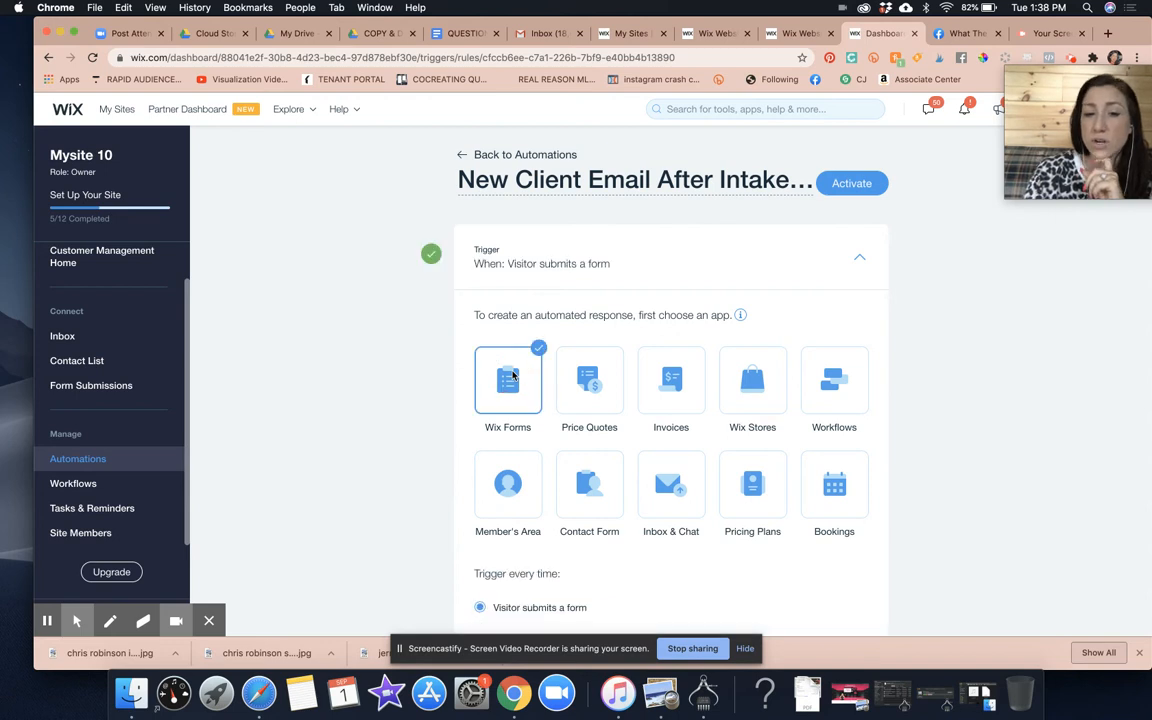
pyautogui.scroll(-1, 571, 413)
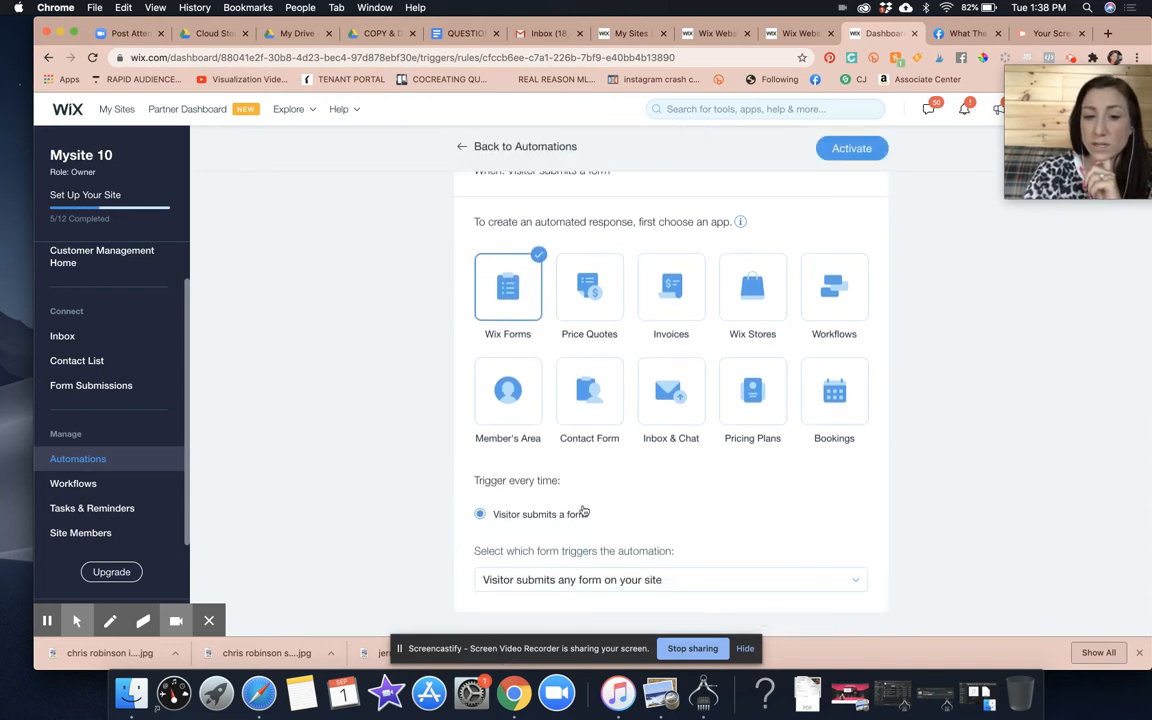
pyautogui.scroll(-1, 618, 420)
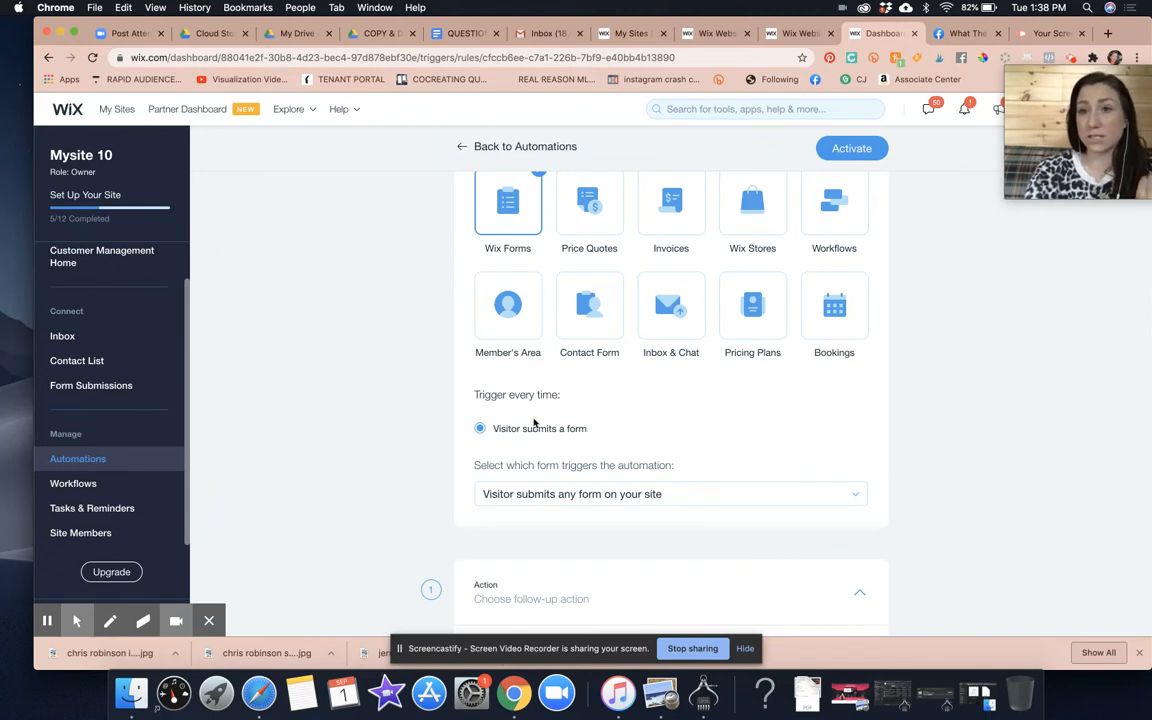
pyautogui.click(549, 494)
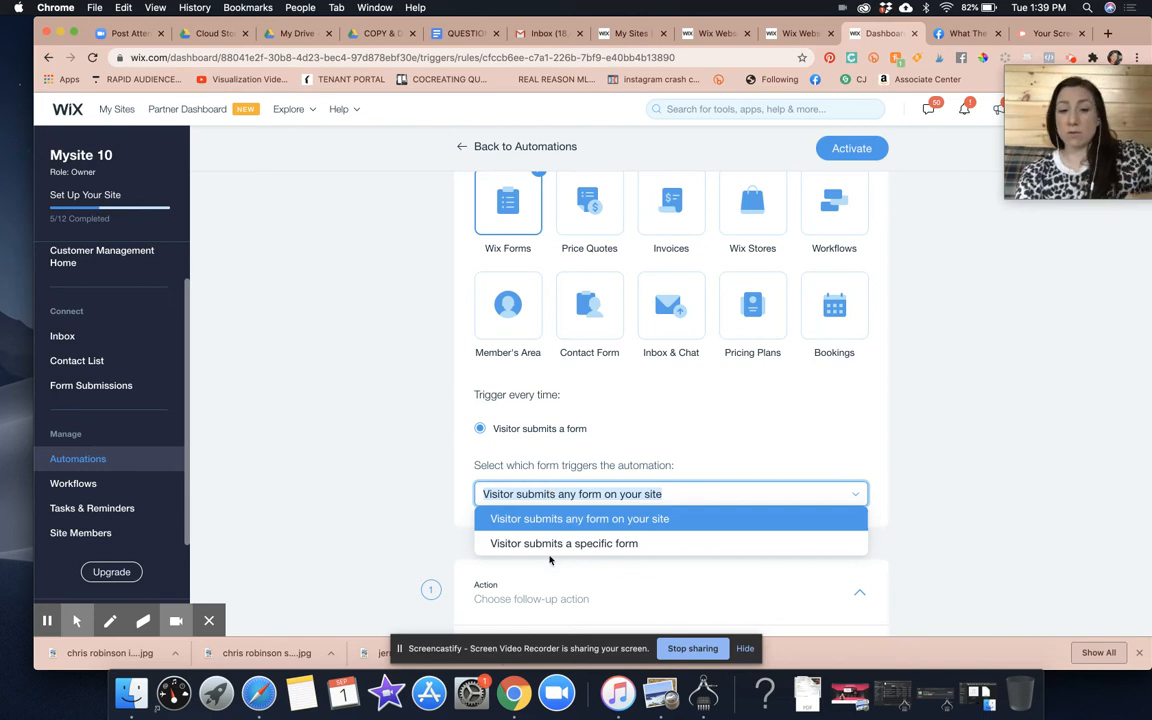
pyautogui.click(545, 544)
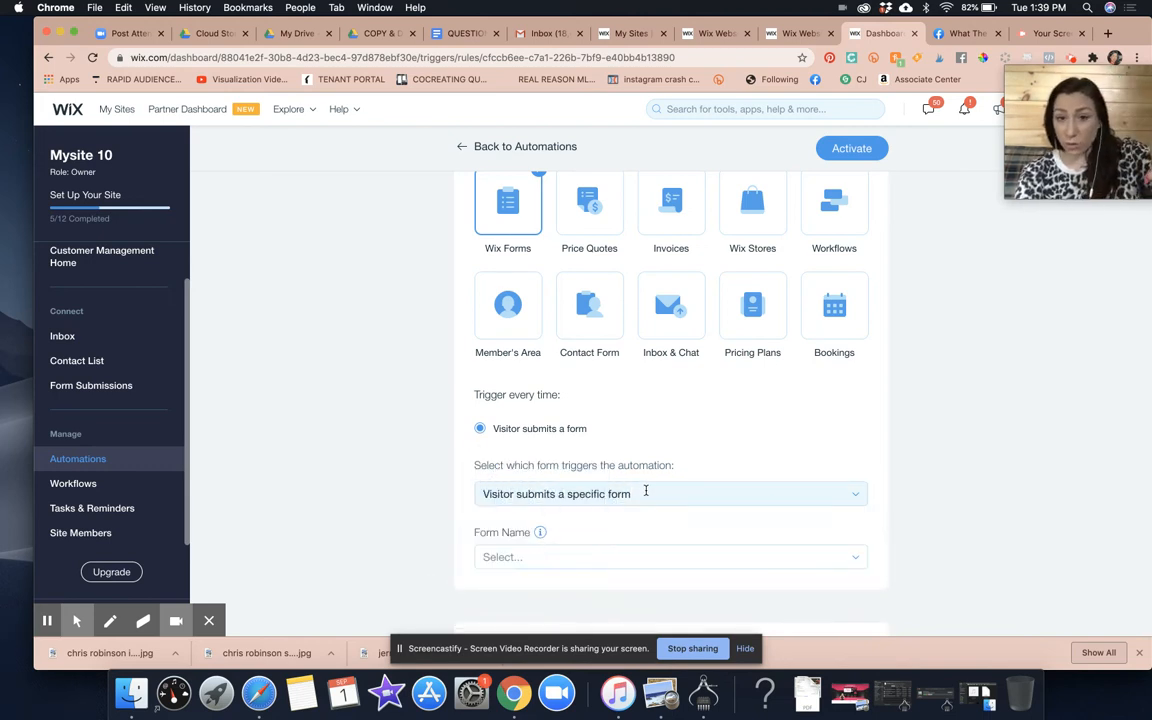
# Step: Check the application form in the site editor and select Contact 2 as the form that triggers the automation
pyautogui.click(593, 556)
pyautogui.scroll(-2, 545, 550)
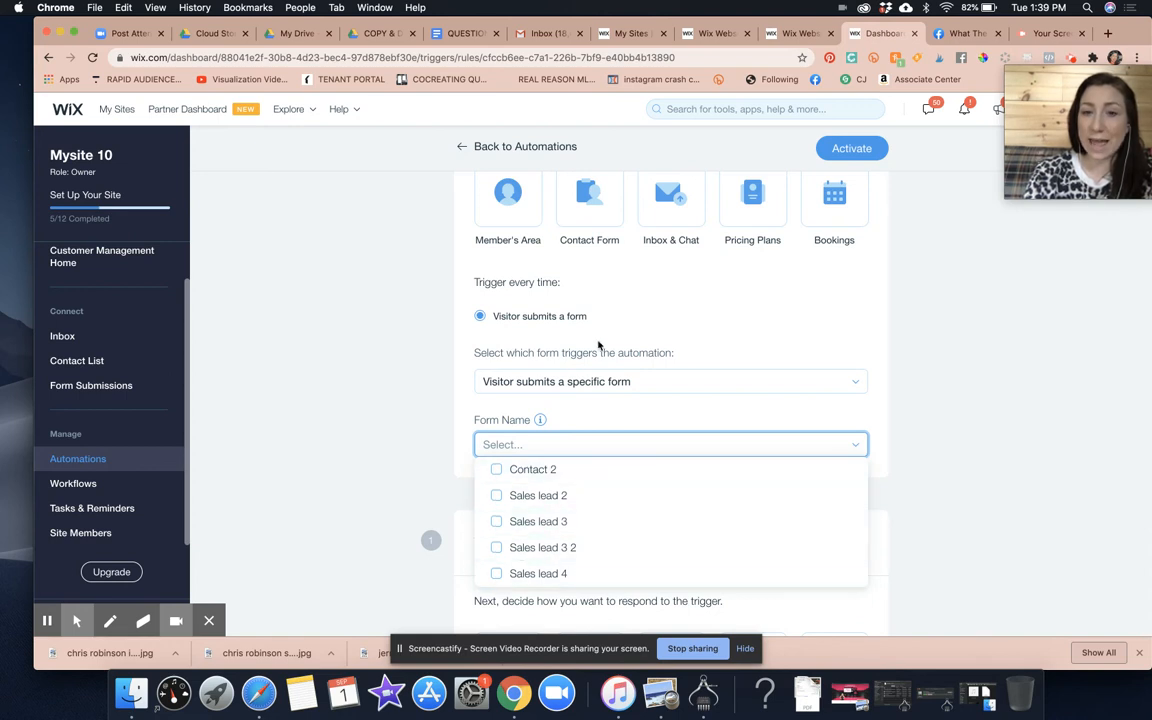
pyautogui.click(810, 34)
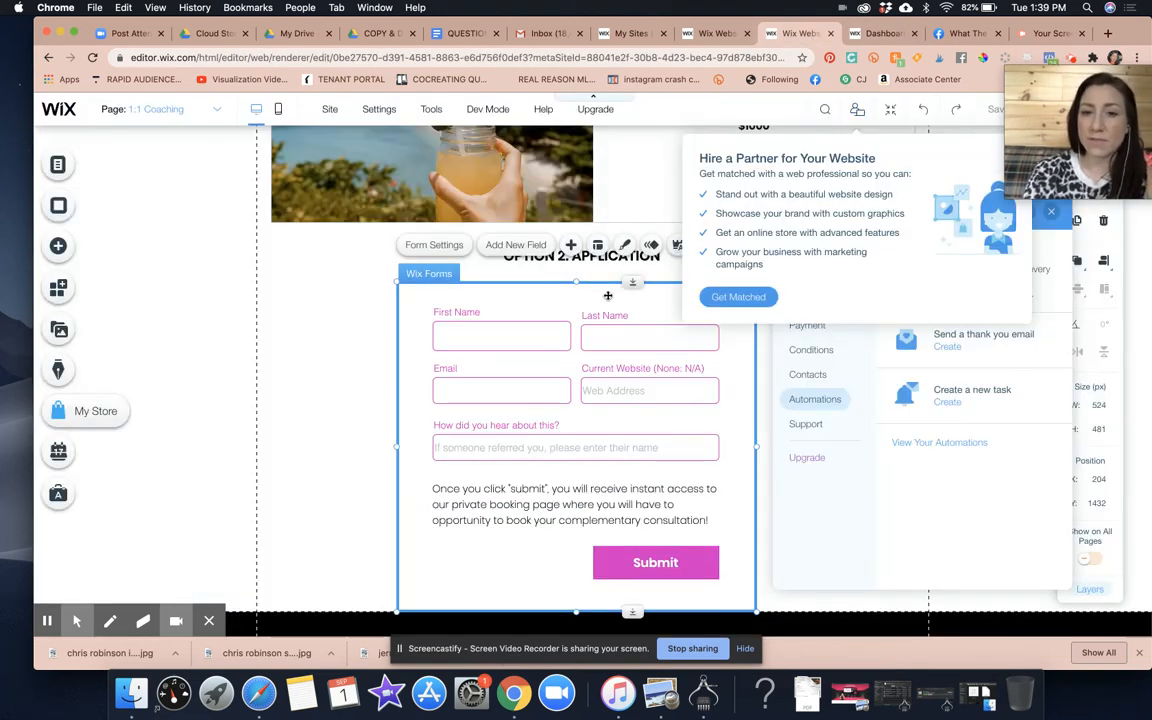
pyautogui.click(355, 314)
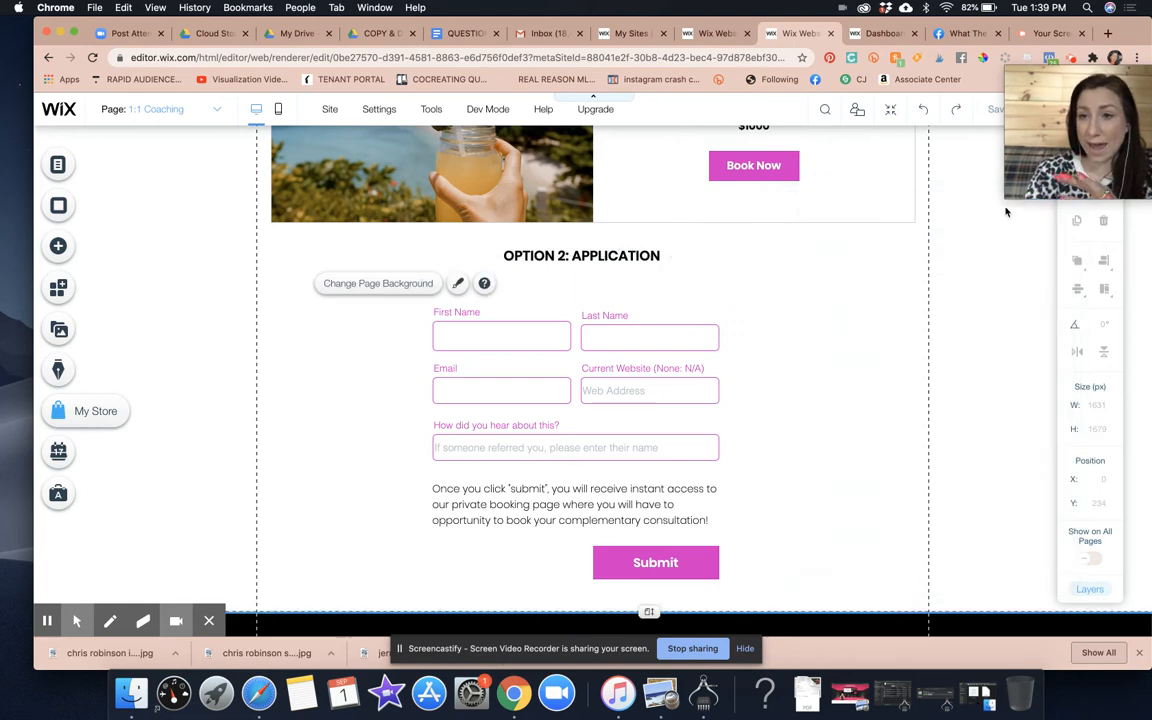
pyautogui.moveTo(1042, 124); pyautogui.dragTo(1046, 220)
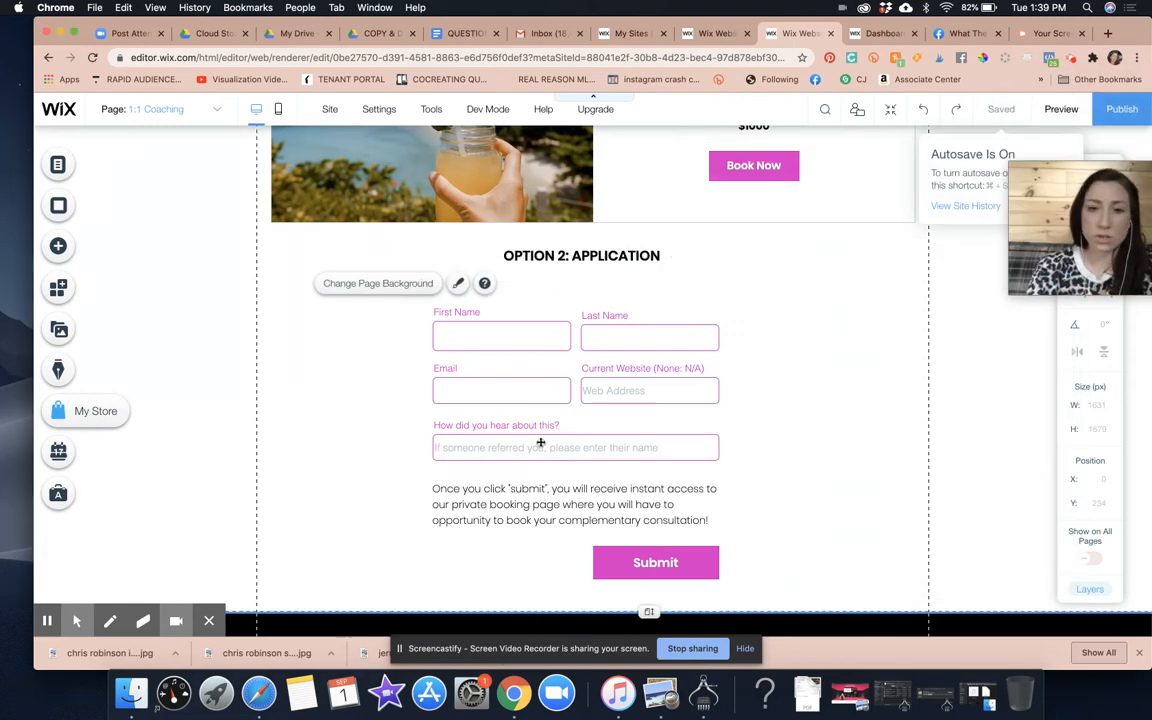
pyautogui.click(880, 33)
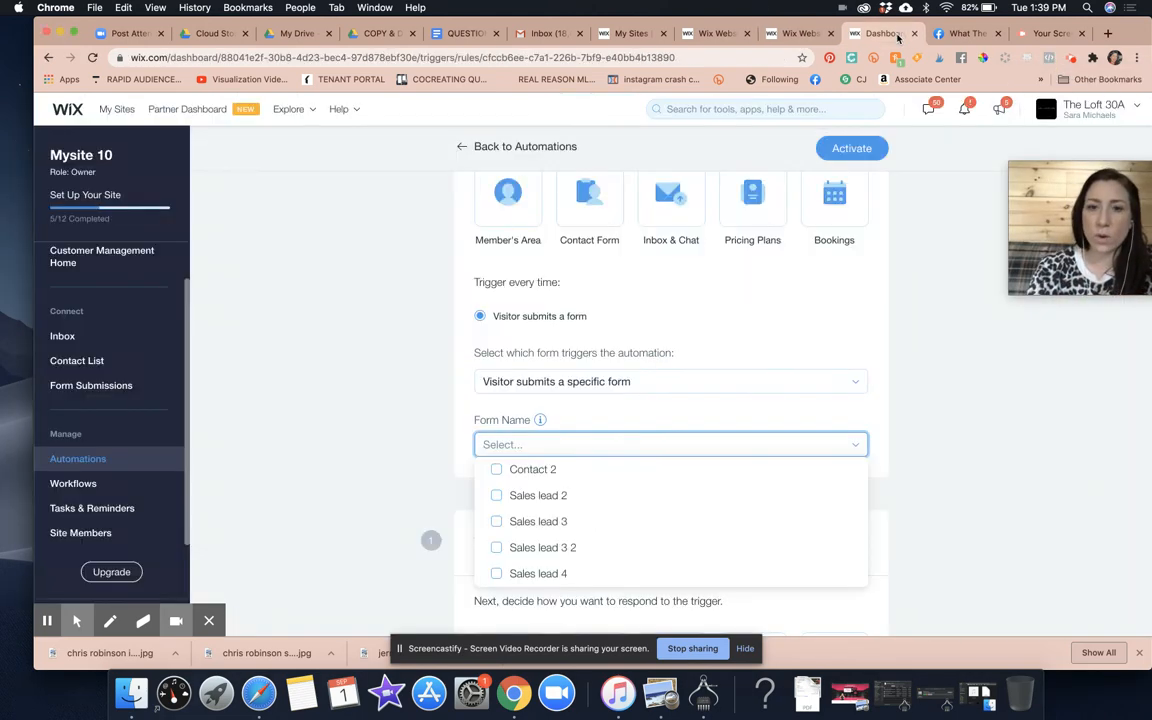
pyautogui.scroll(-4, 666, 401)
pyautogui.scroll(3, 666, 401)
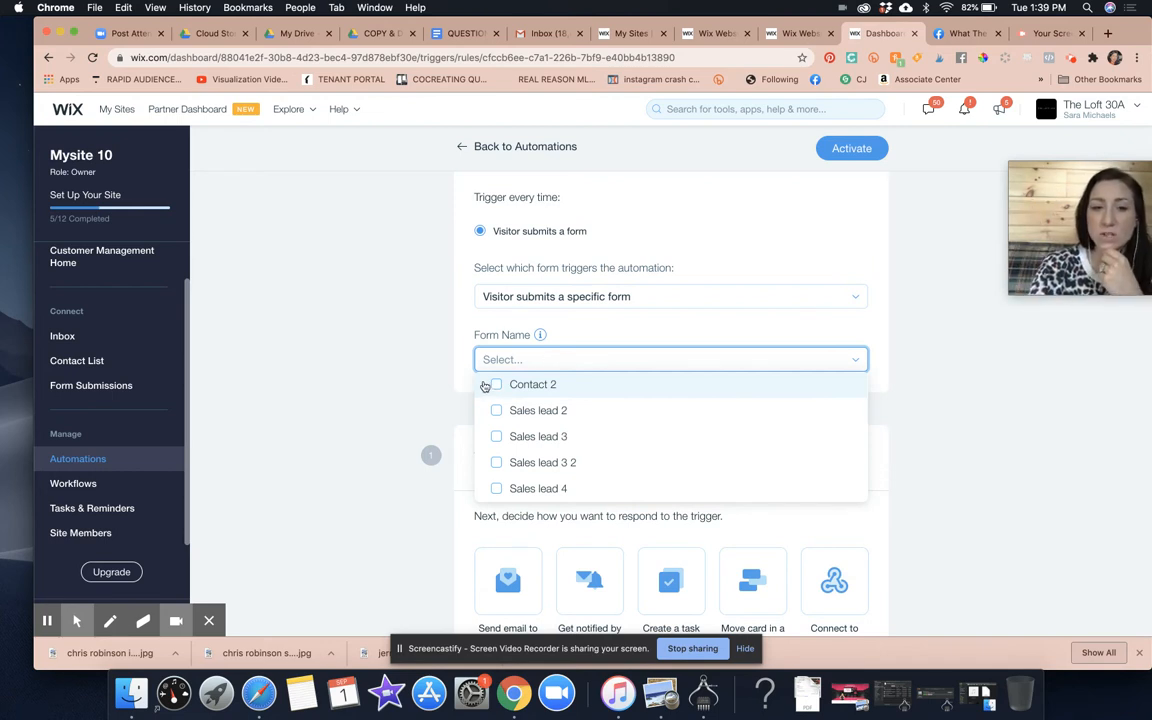
pyautogui.click(496, 386)
pyautogui.click(749, 332)
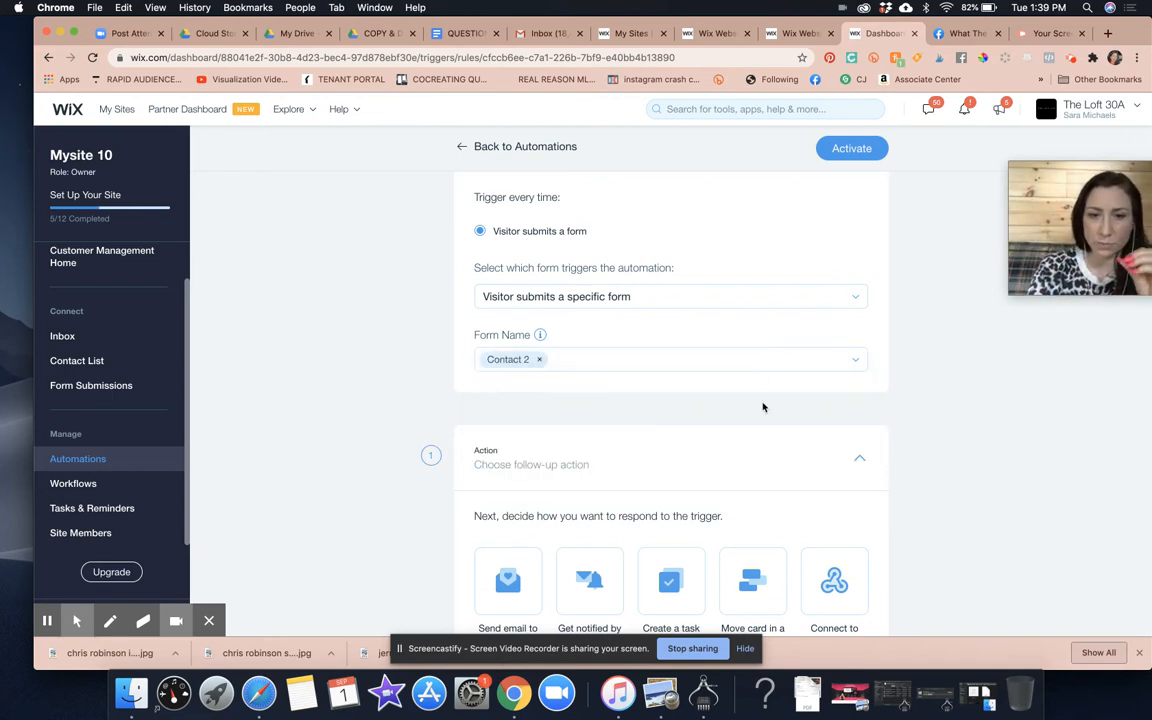
# Step: Choose "Send email to visitors" as the follow-up action and review its sender details and email template
pyautogui.scroll(-3, 763, 407)
pyautogui.moveTo(473, 311); pyautogui.dragTo(620, 321)
pyautogui.click(679, 437)
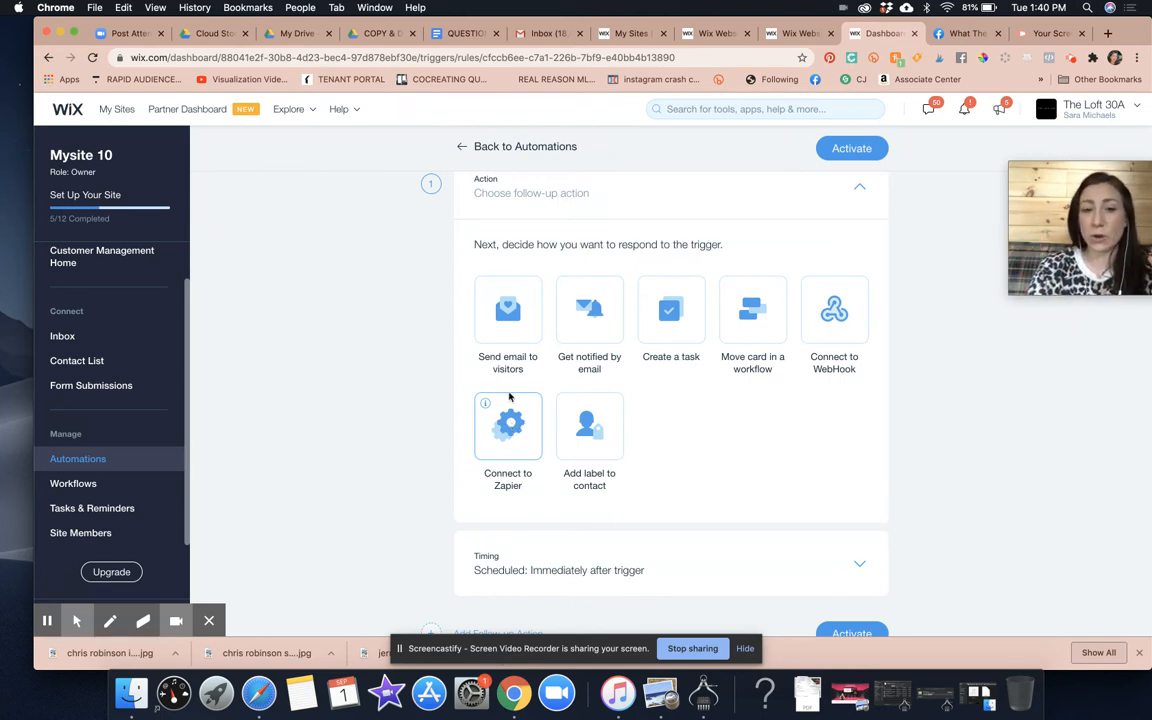
pyautogui.click(503, 316)
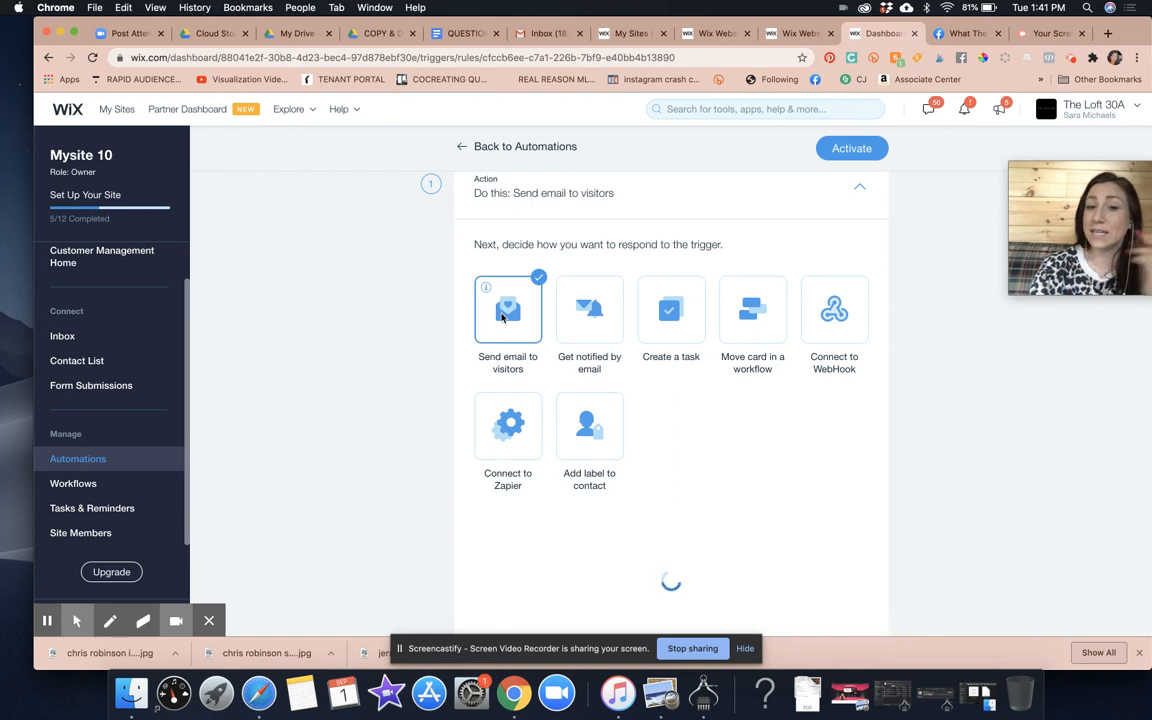
pyautogui.scroll(-3, 503, 316)
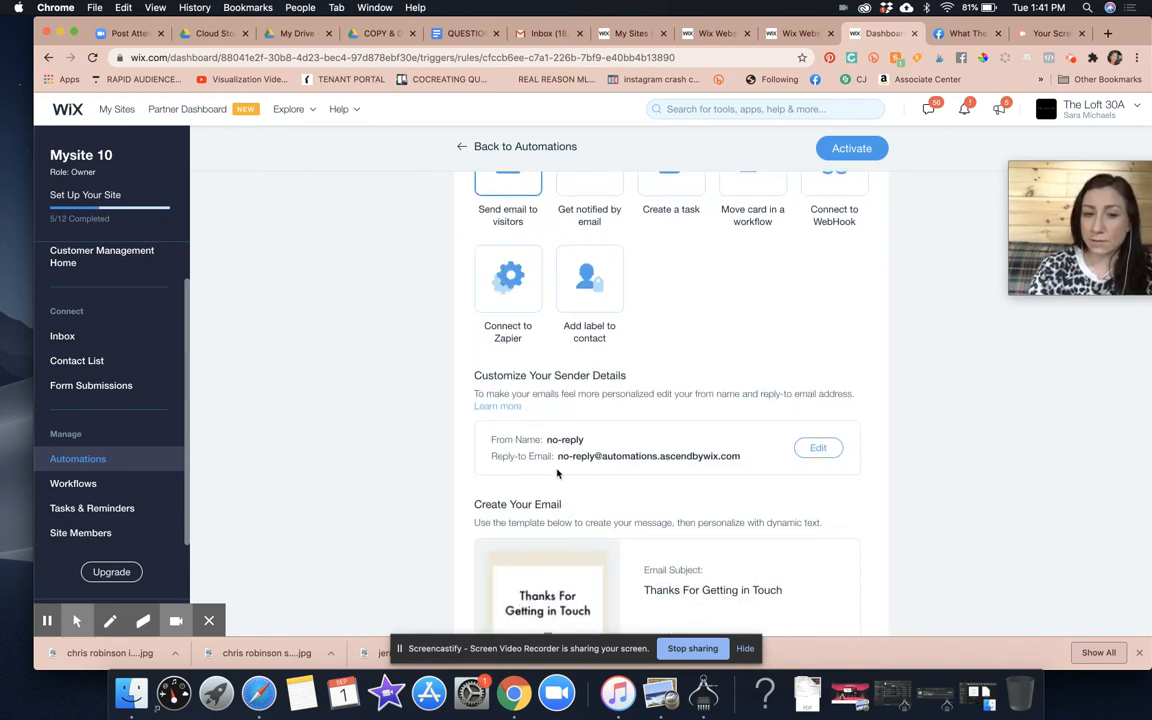
pyautogui.moveTo(745, 457); pyautogui.dragTo(540, 411)
pyautogui.scroll(-5, 647, 425)
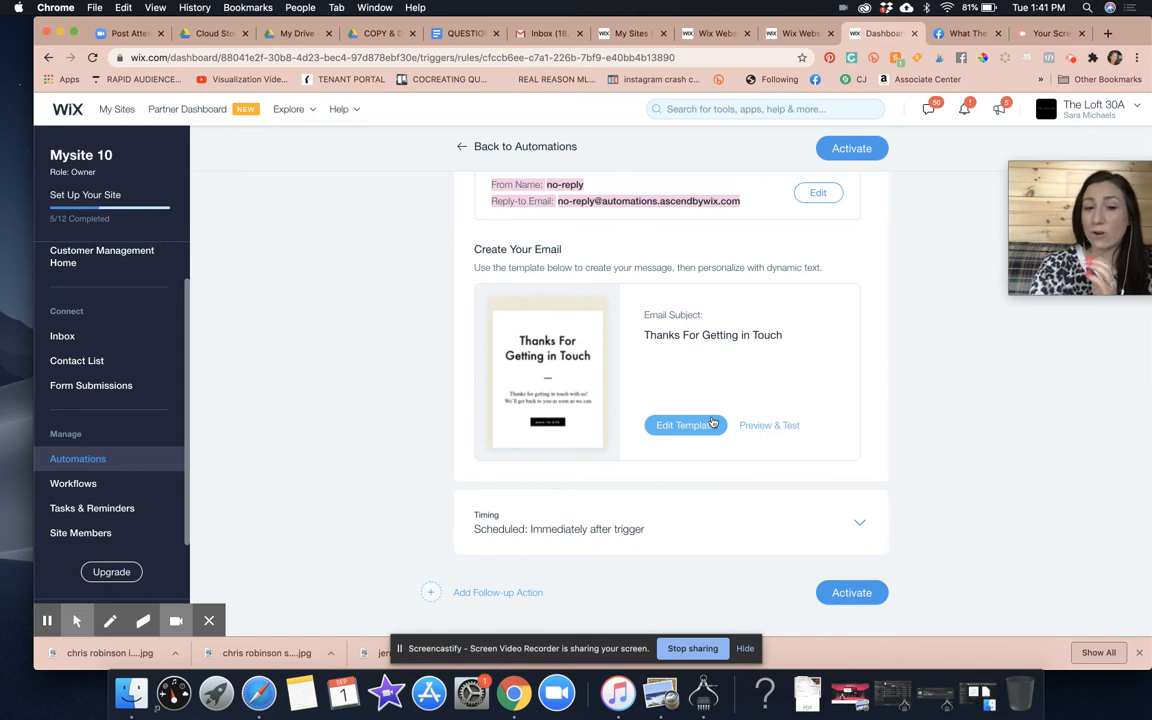
# Step: Review the email's timing and frequency limit, and schedule it at a custom time of 1 day after the trigger
pyautogui.click(652, 527)
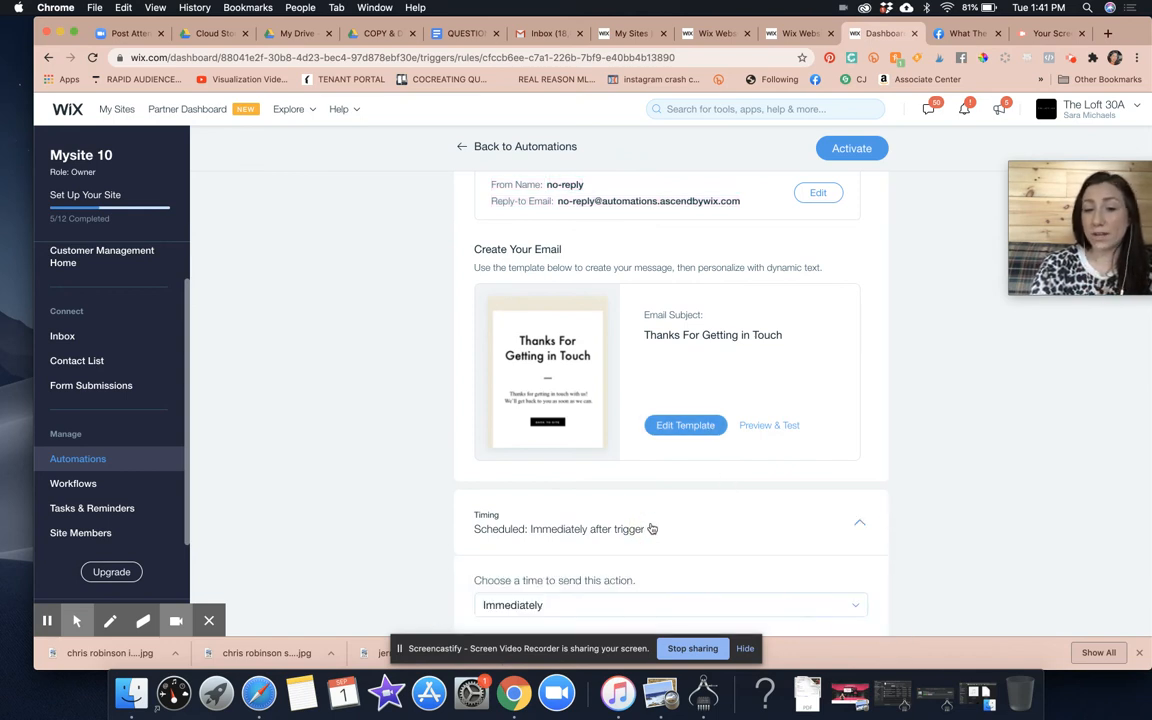
pyautogui.scroll(-3, 680, 527)
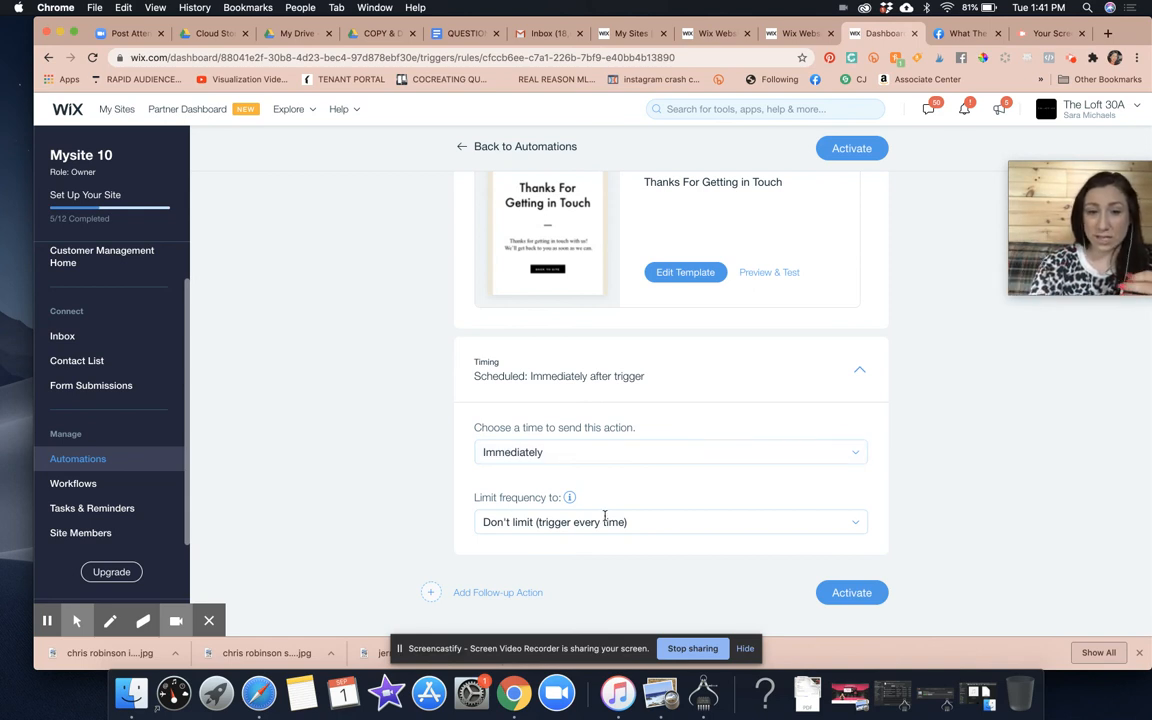
pyautogui.click(610, 521)
pyautogui.click(665, 499)
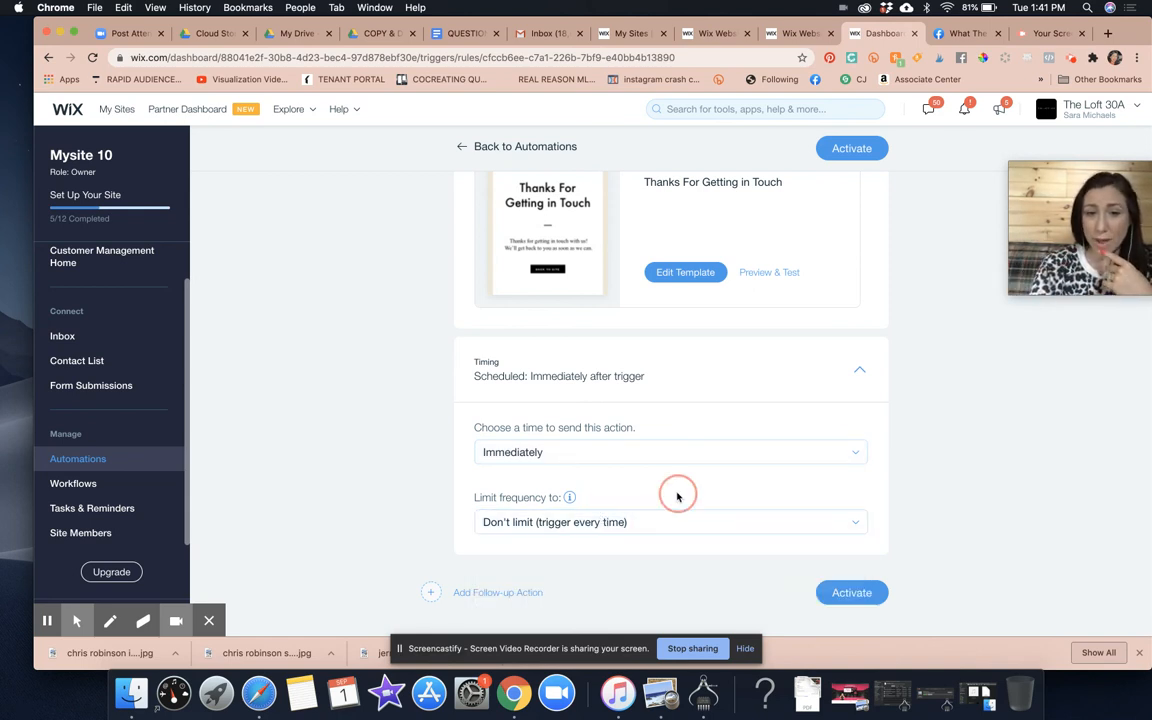
pyautogui.scroll(4, 676, 495)
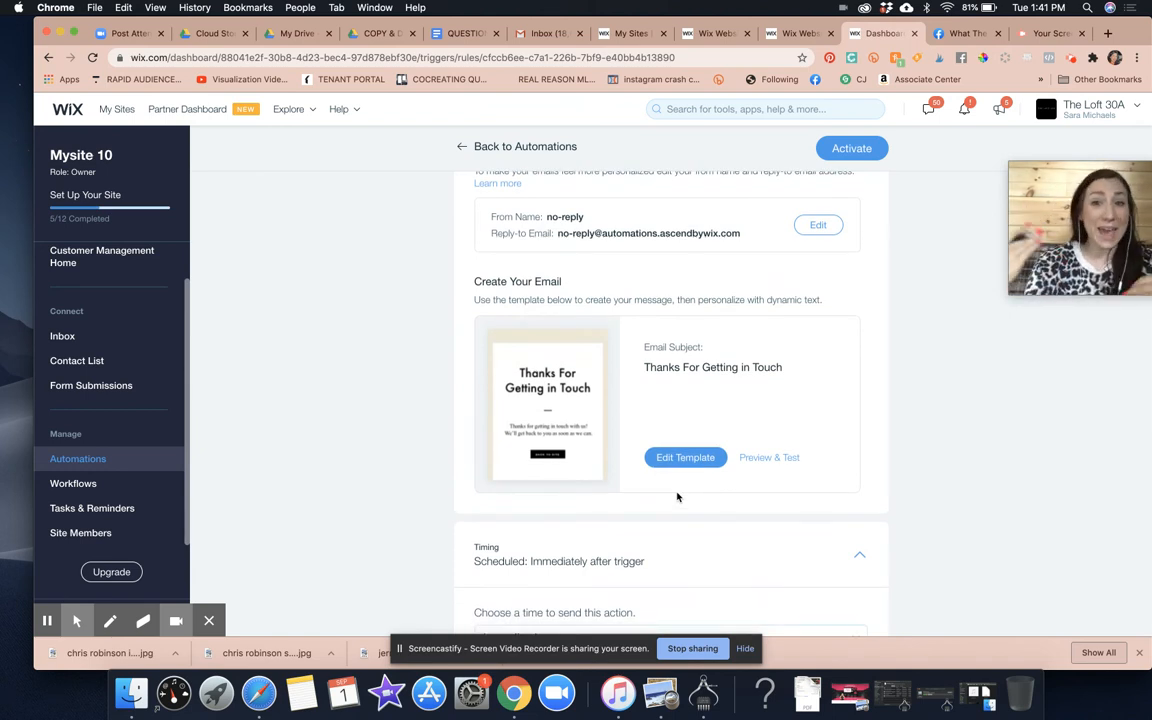
pyautogui.scroll(-3, 676, 497)
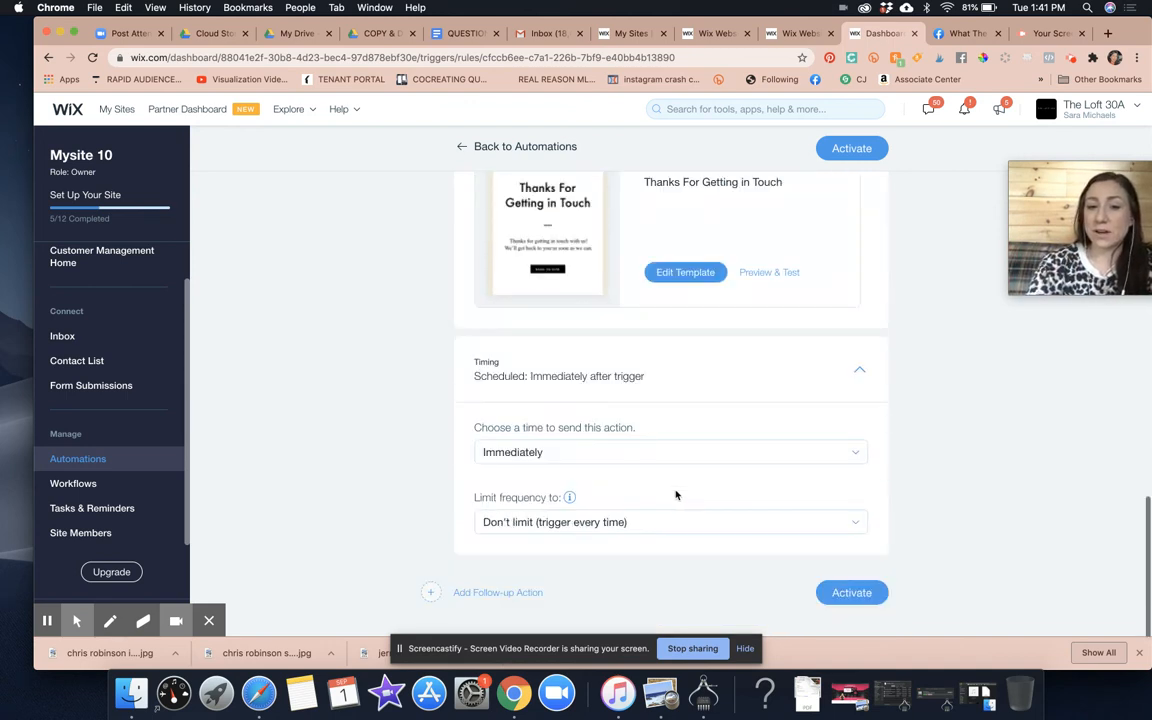
pyautogui.click(641, 451)
pyautogui.click(550, 477)
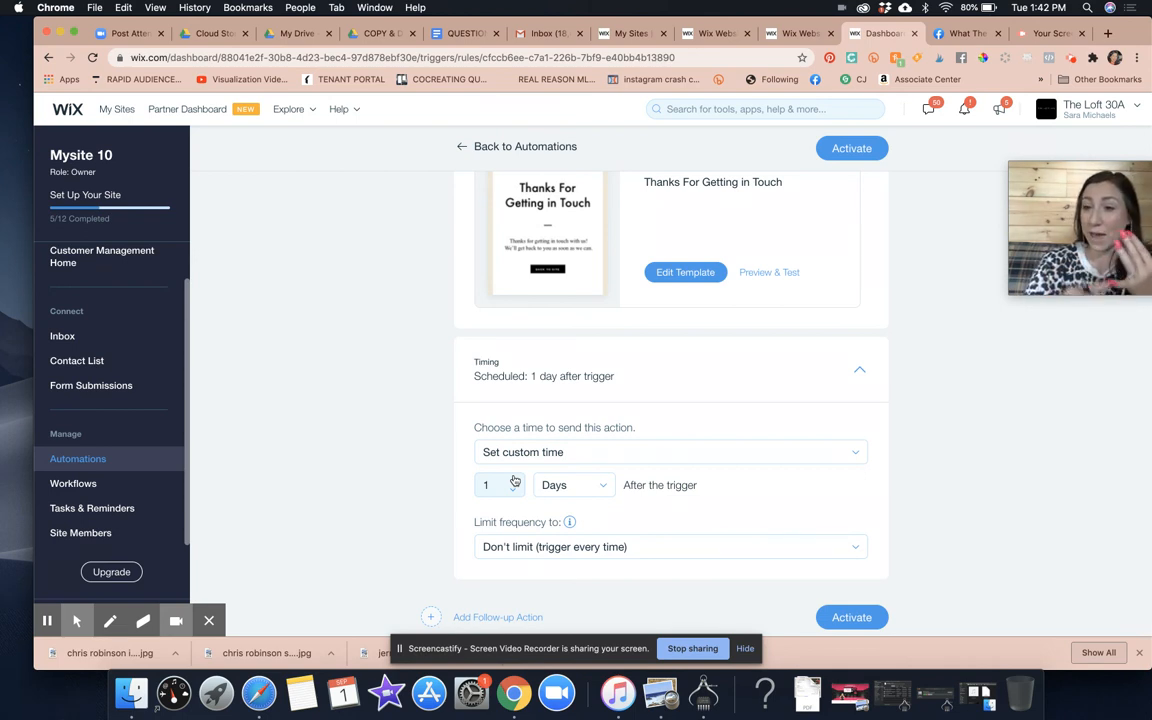
# Step: Review the automation options in the application form's settings in the site editor and return to the automation
pyautogui.click(796, 33)
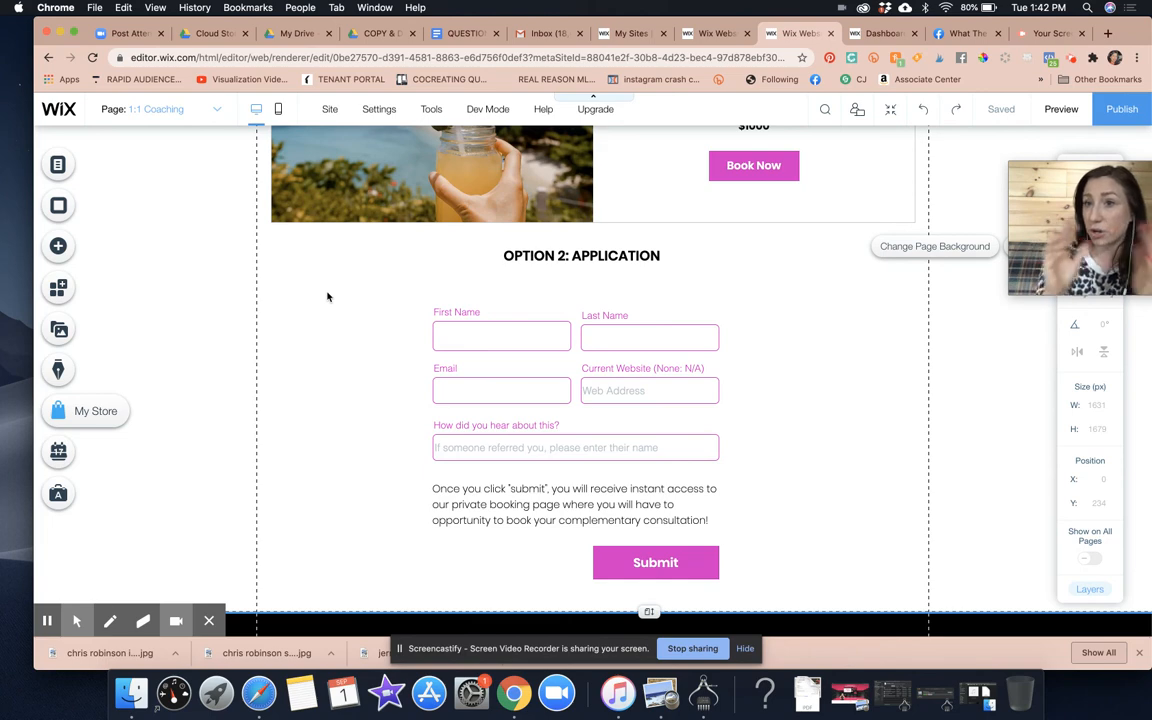
pyautogui.click(679, 298)
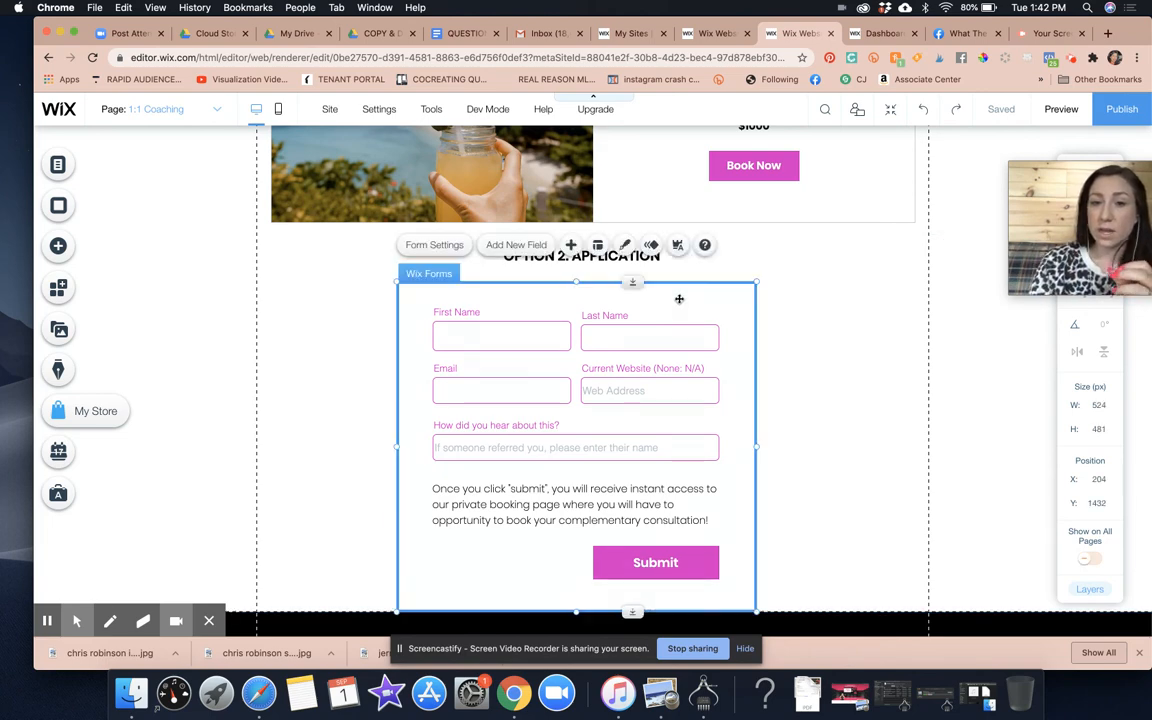
pyautogui.click(460, 247)
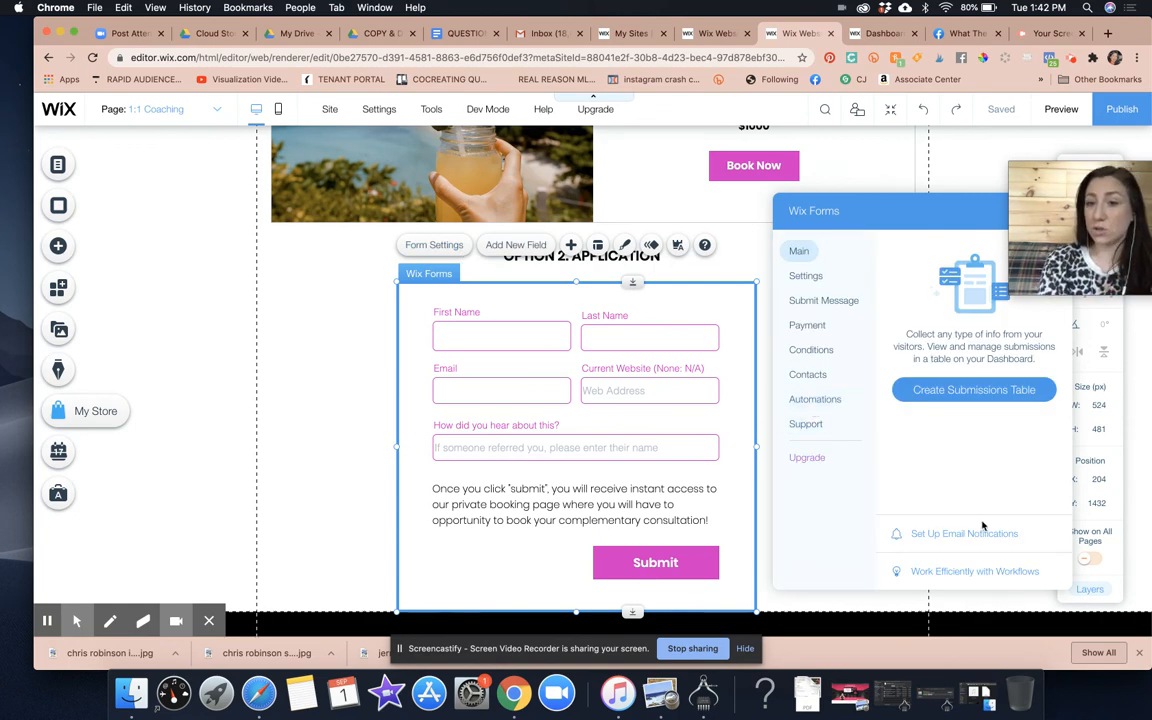
pyautogui.click(832, 399)
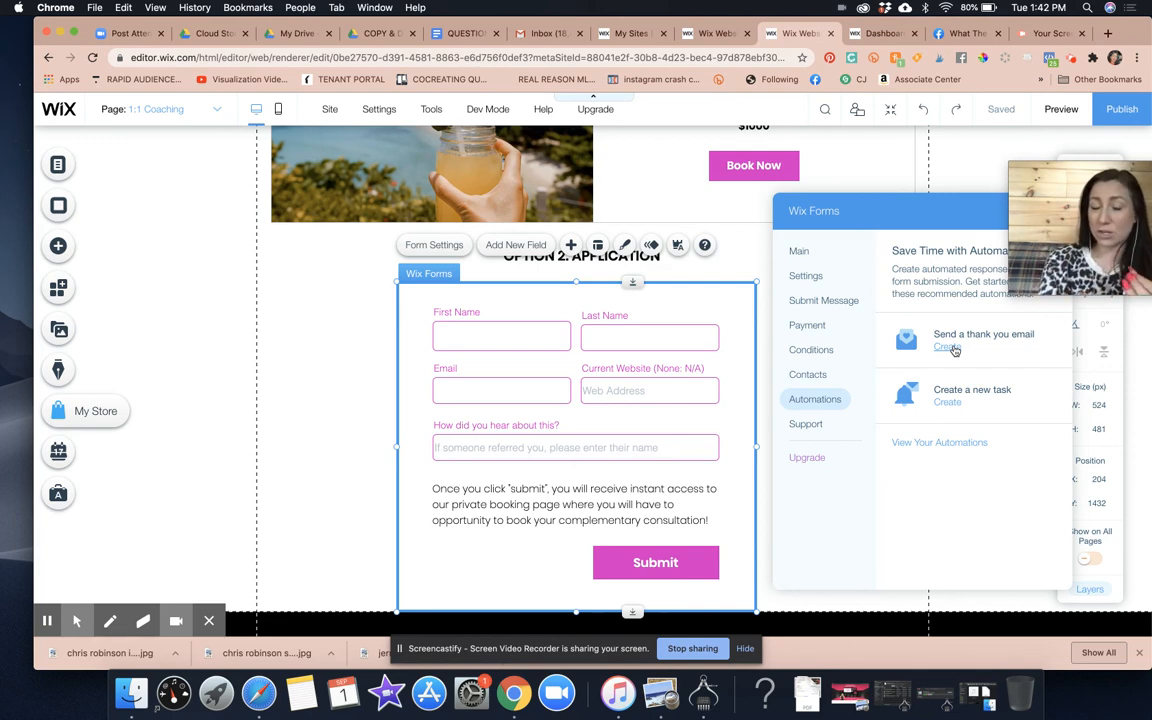
pyautogui.click(873, 36)
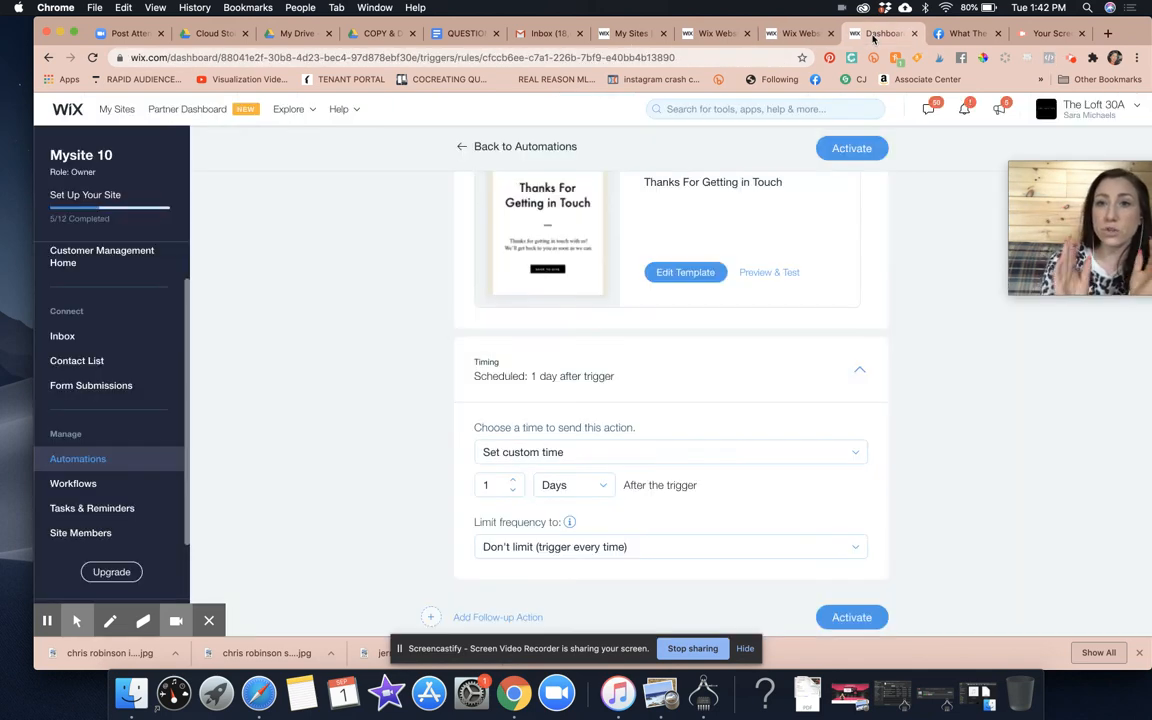
pyautogui.click(462, 147)
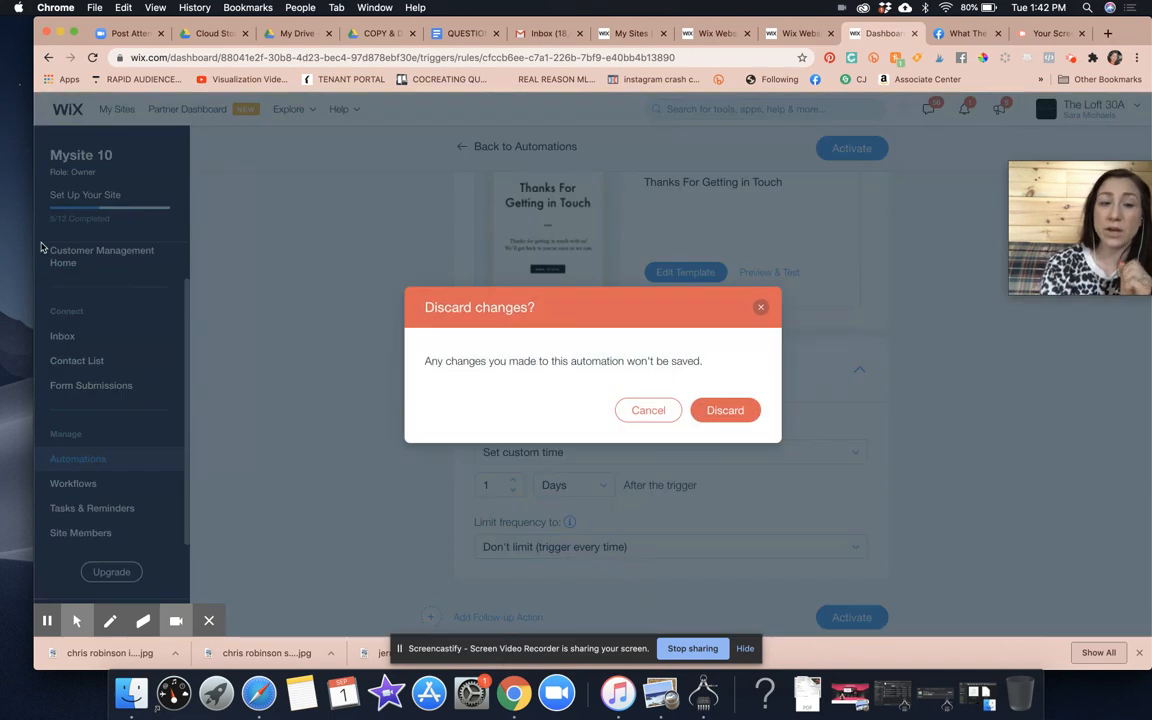
pyautogui.click(759, 306)
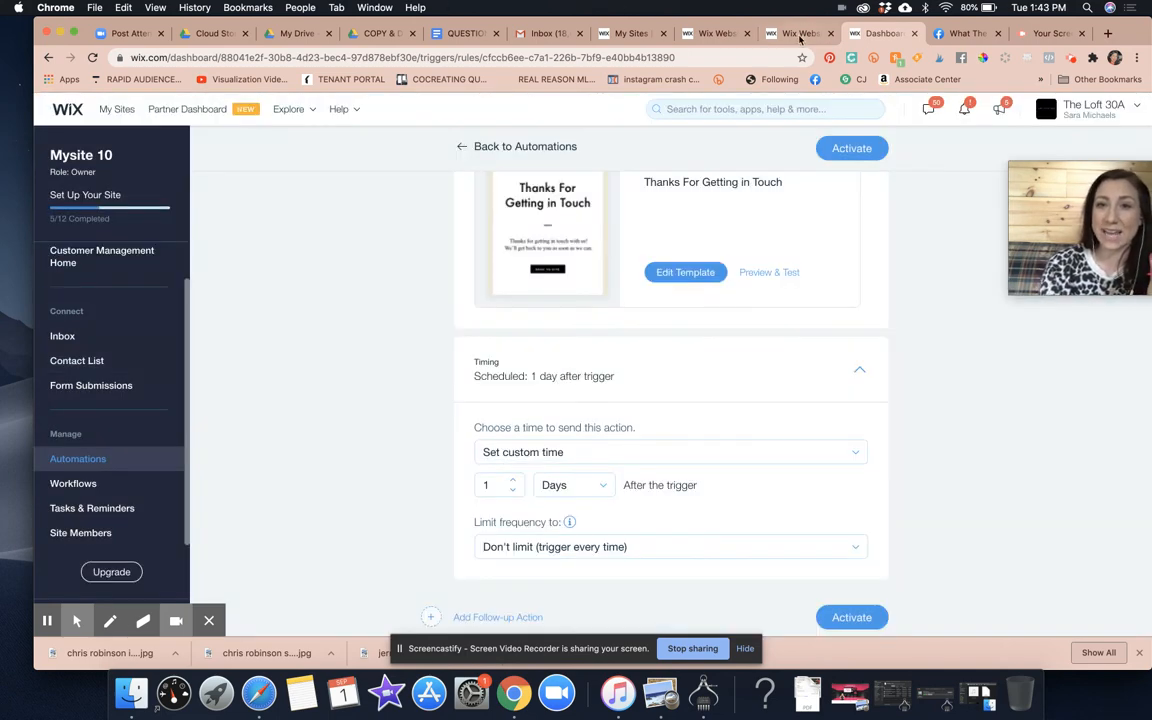
pyautogui.click(720, 34)
pyautogui.moveTo(391, 110)
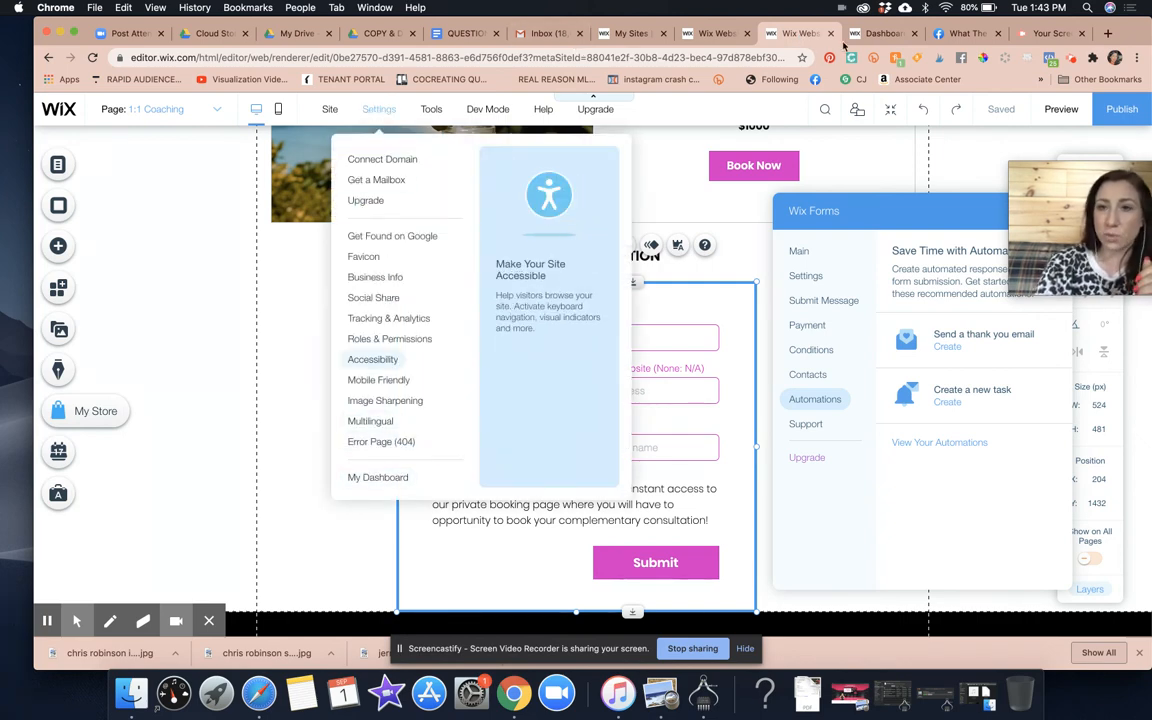
pyautogui.click(873, 34)
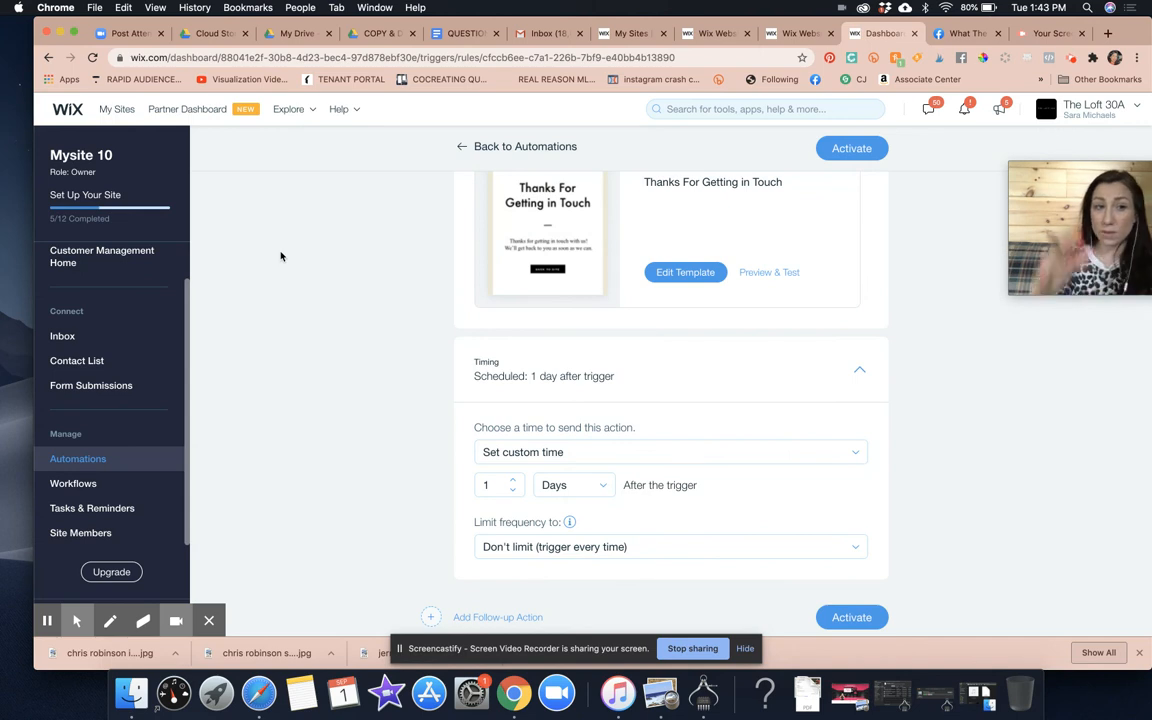
pyautogui.click(746, 110)
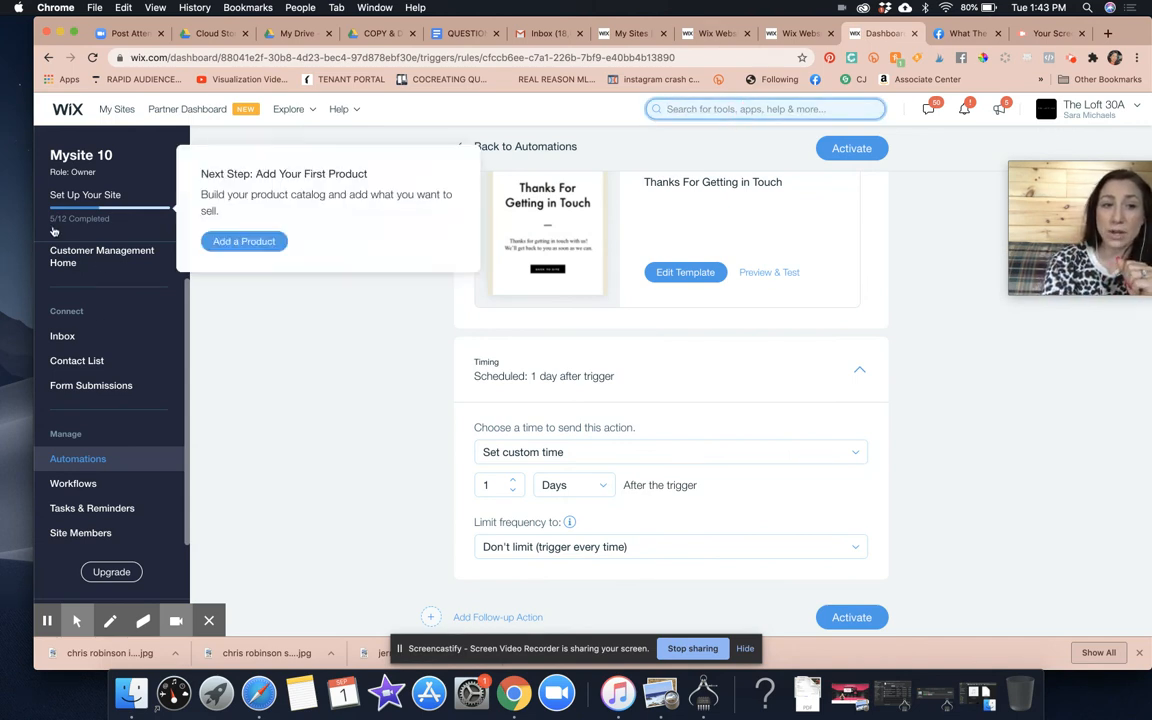
pyautogui.click(72, 263)
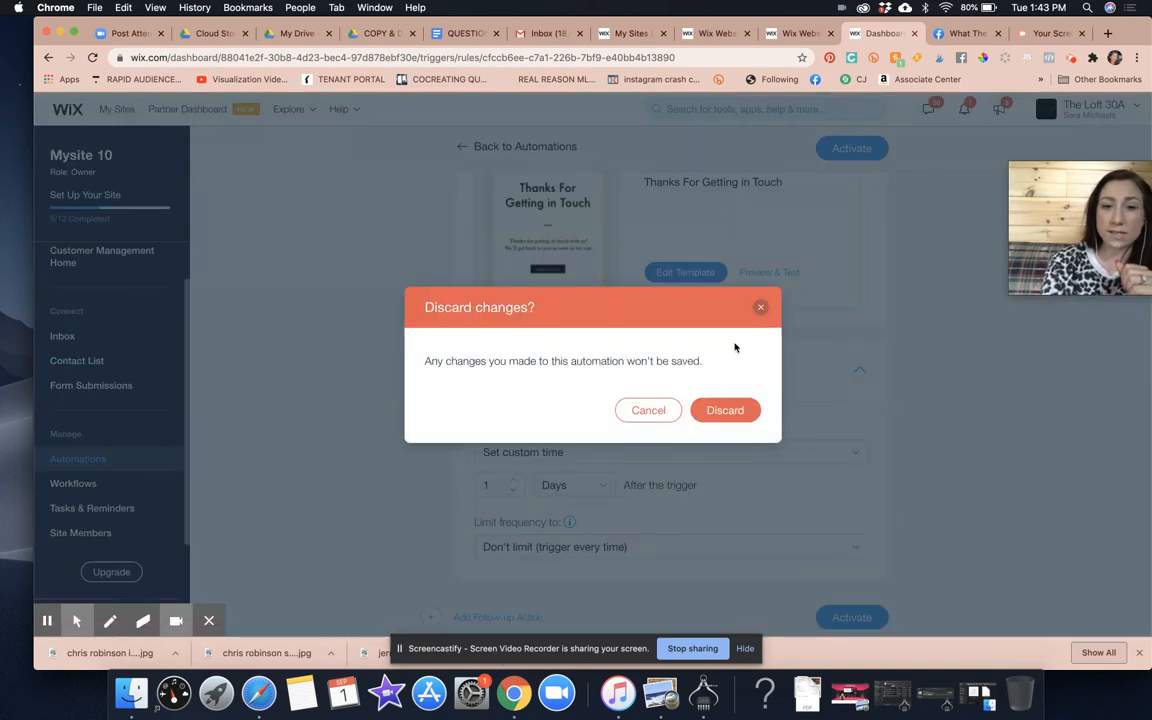
pyautogui.click(686, 279)
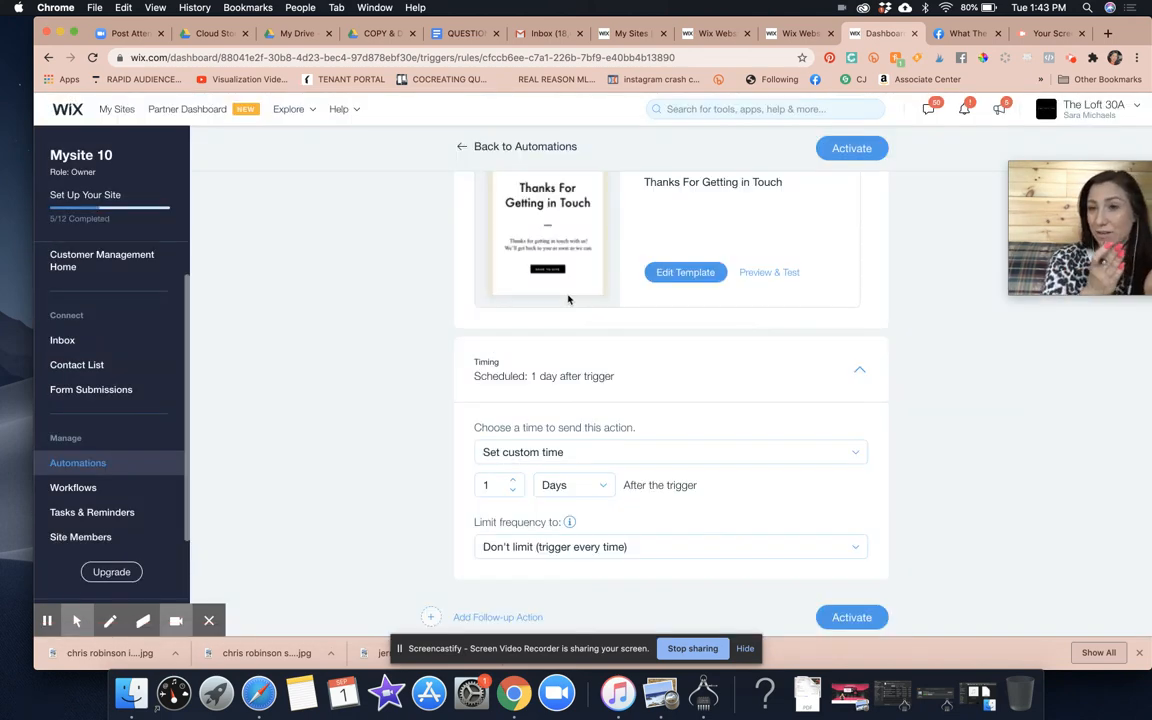